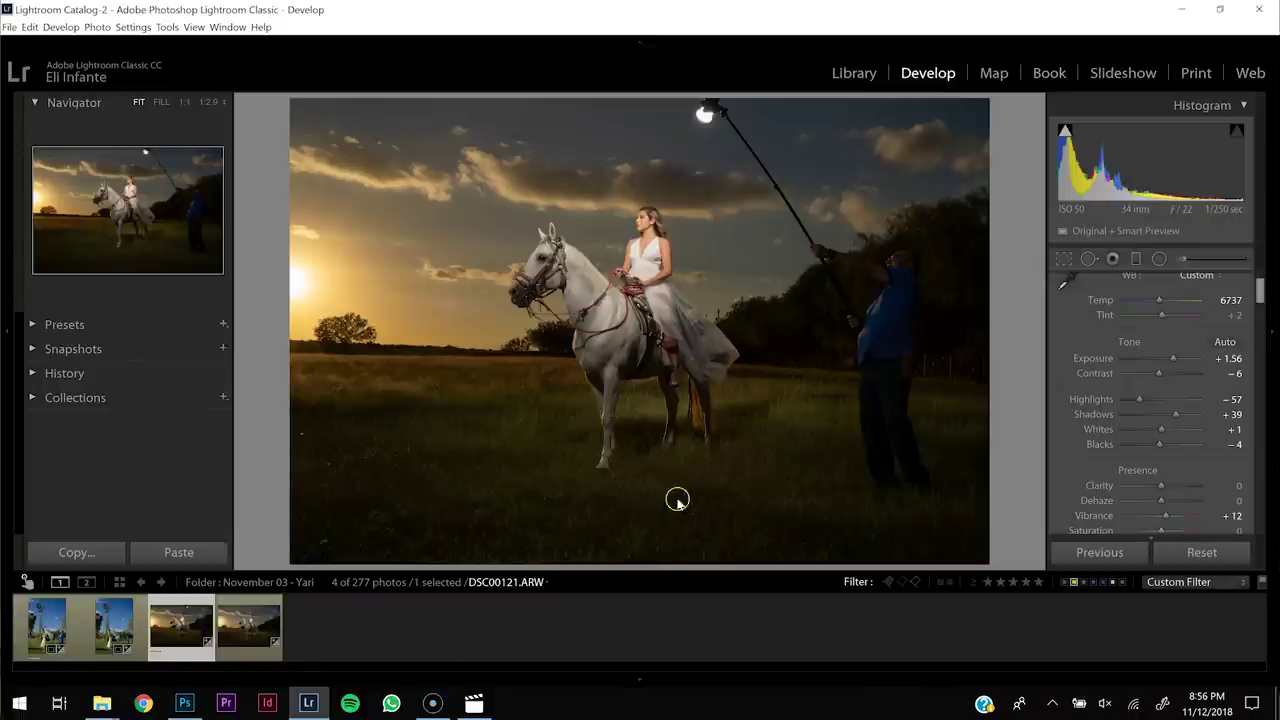
# Look through the two sunset horse photos and the windmill photo with the light assistant
pyautogui.rightClick(230, 633)
pyautogui.click(232, 634)
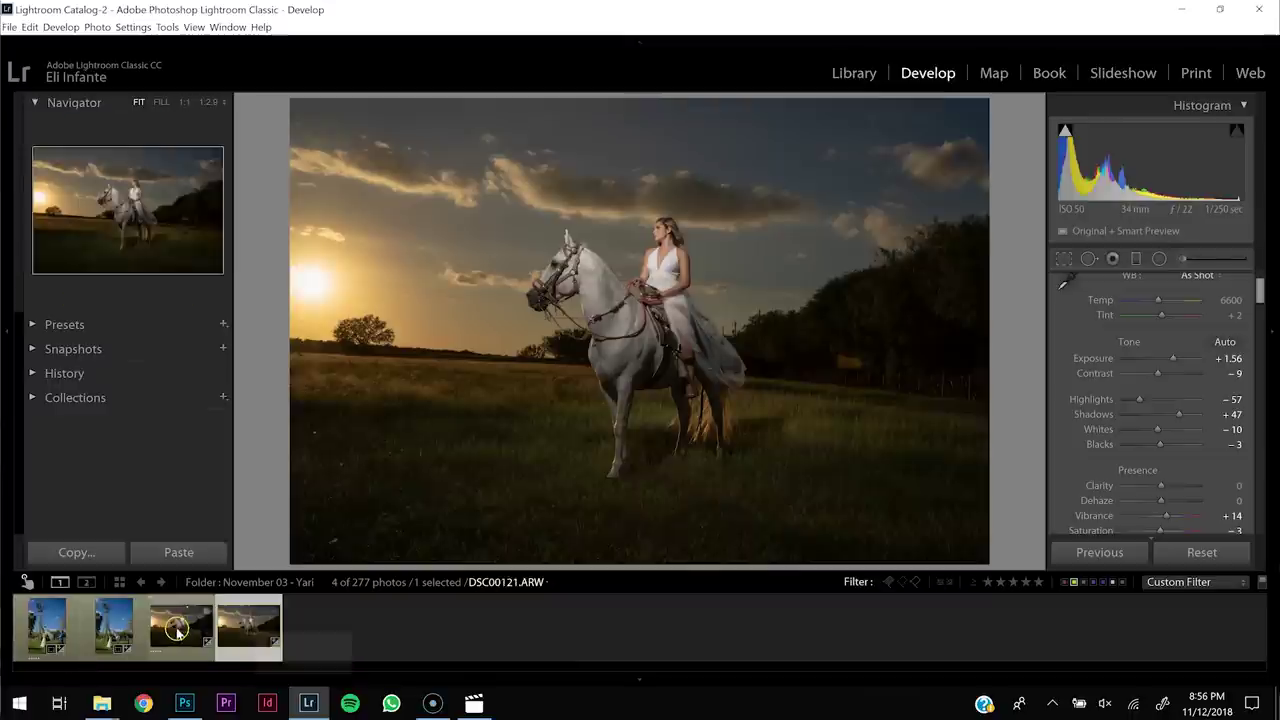
pyautogui.click(55, 632)
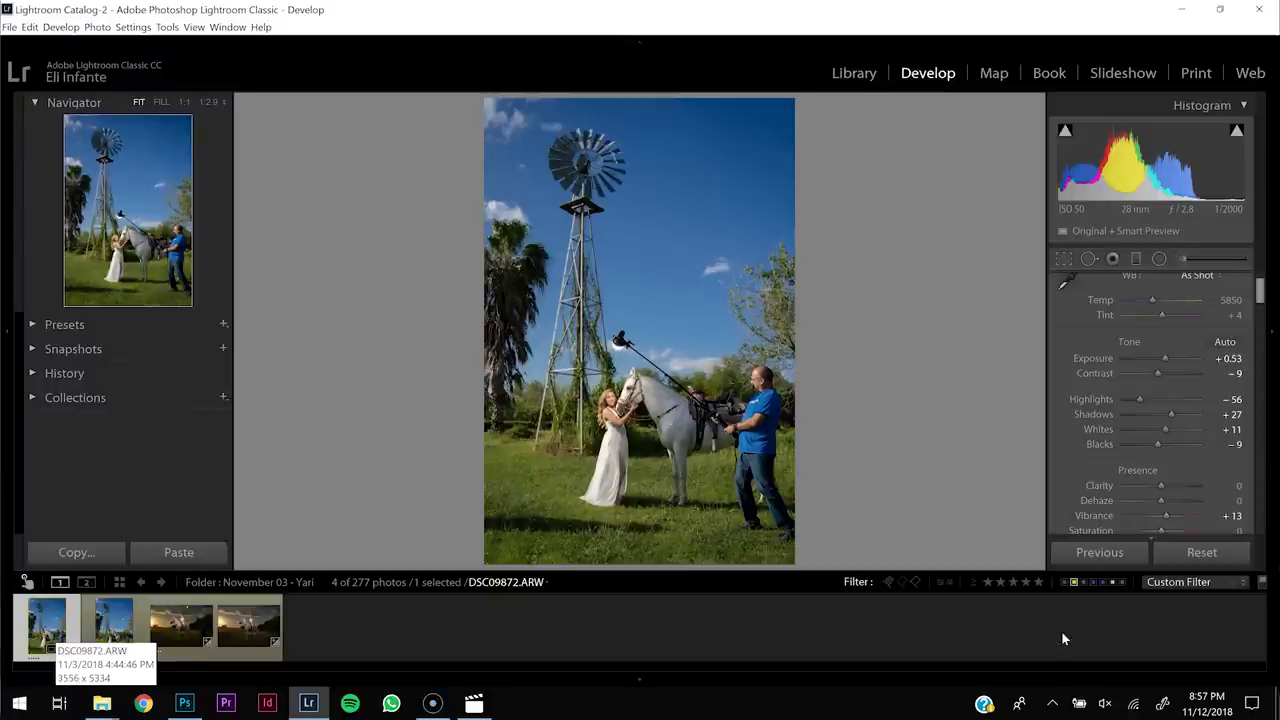
# Switch to Photoshop and compare the open horse, windmill and diner photos with and without the light assistant
pyautogui.click(1181, 9)
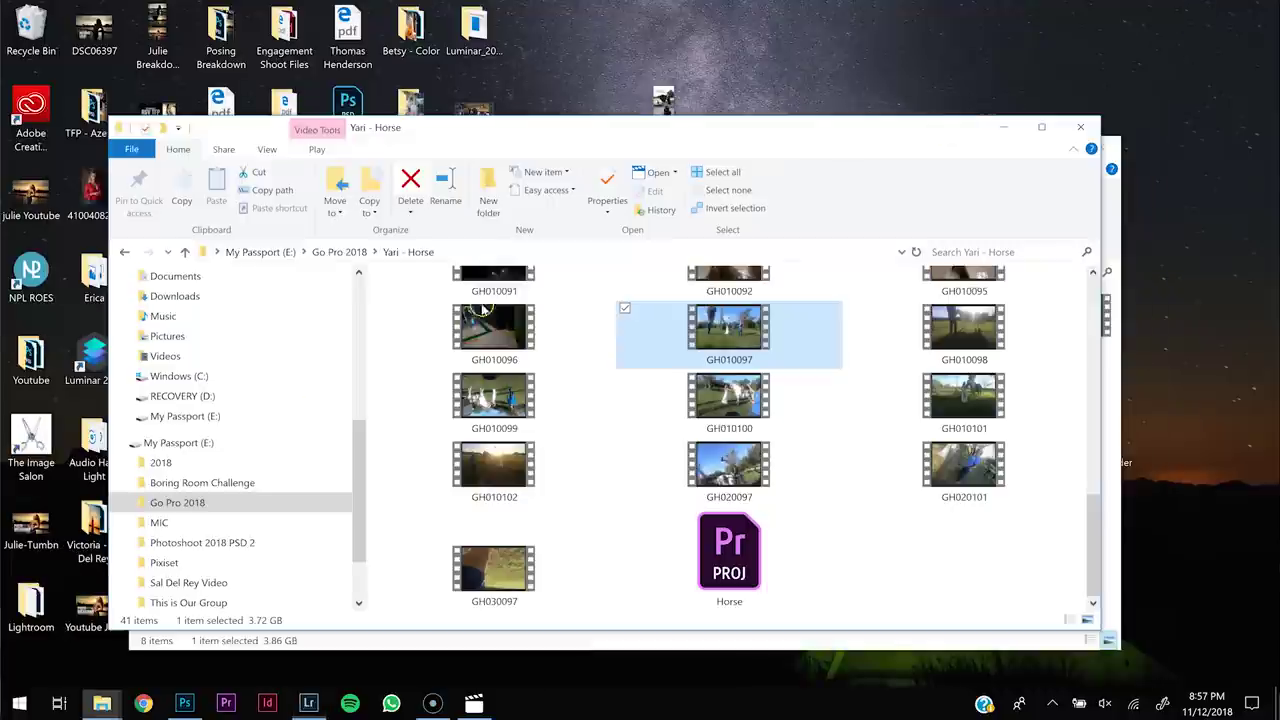
pyautogui.click(183, 706)
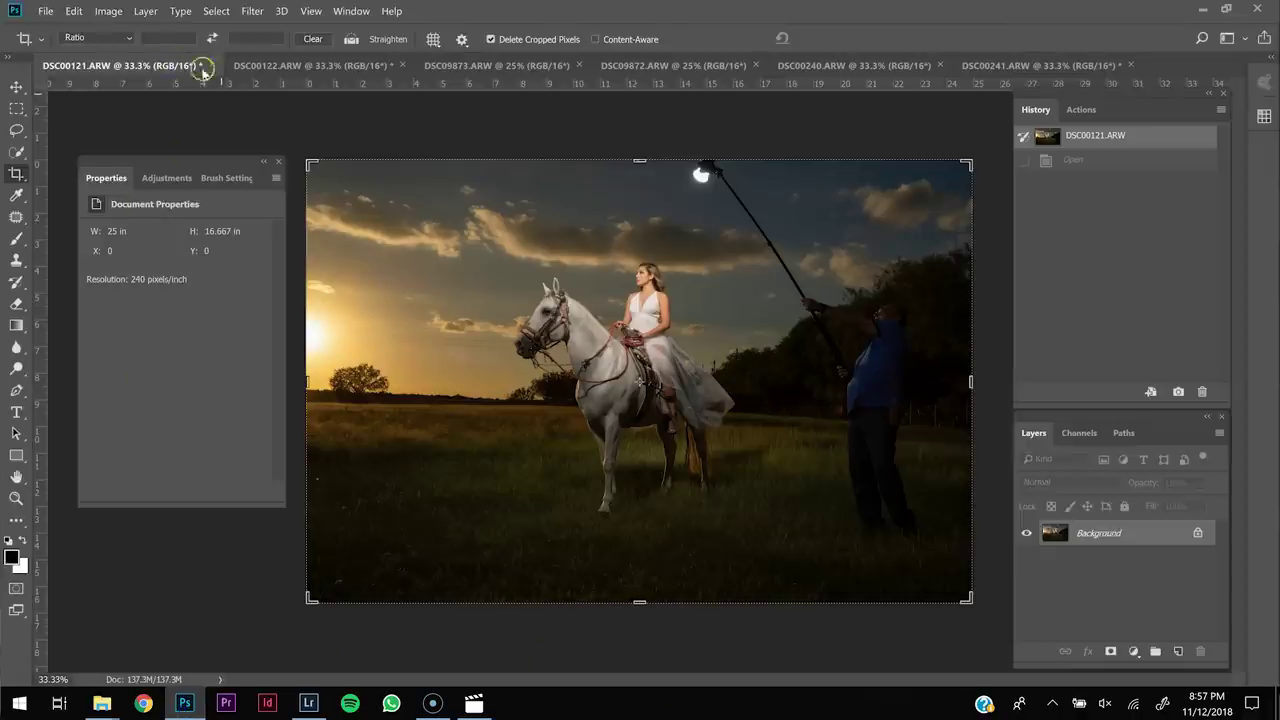
pyautogui.click(272, 66)
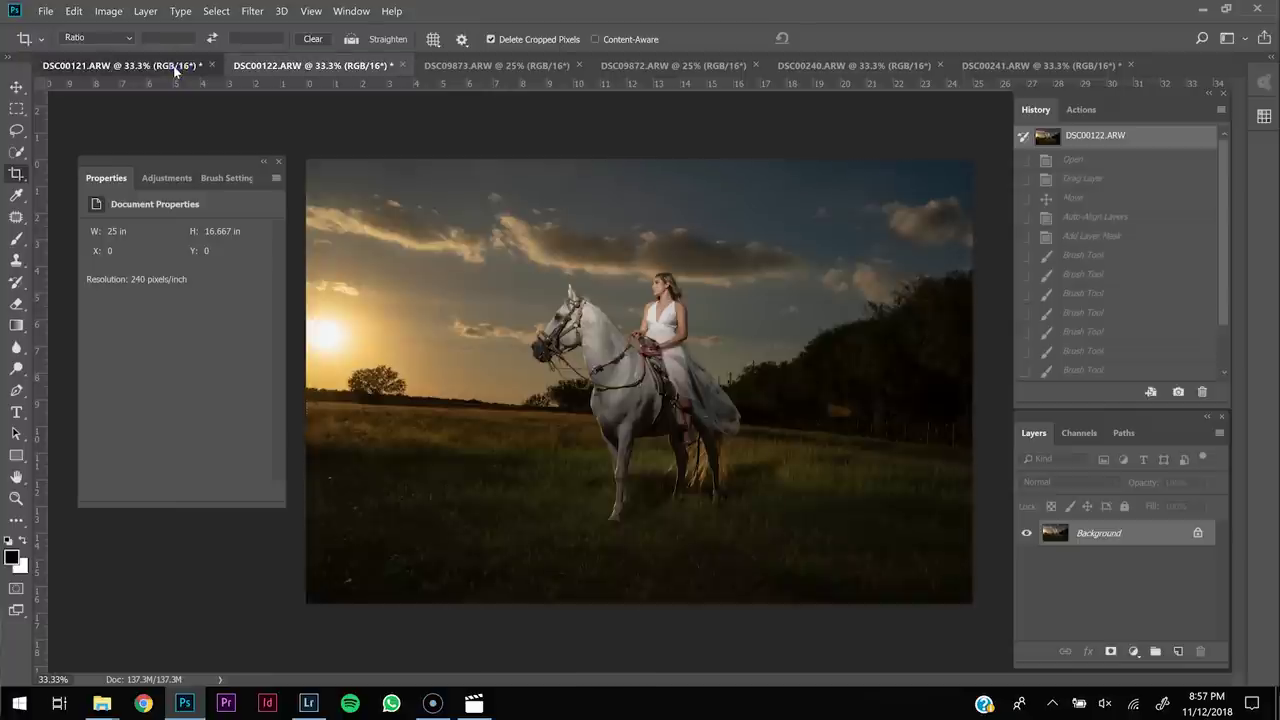
pyautogui.click(175, 67)
pyautogui.click(288, 68)
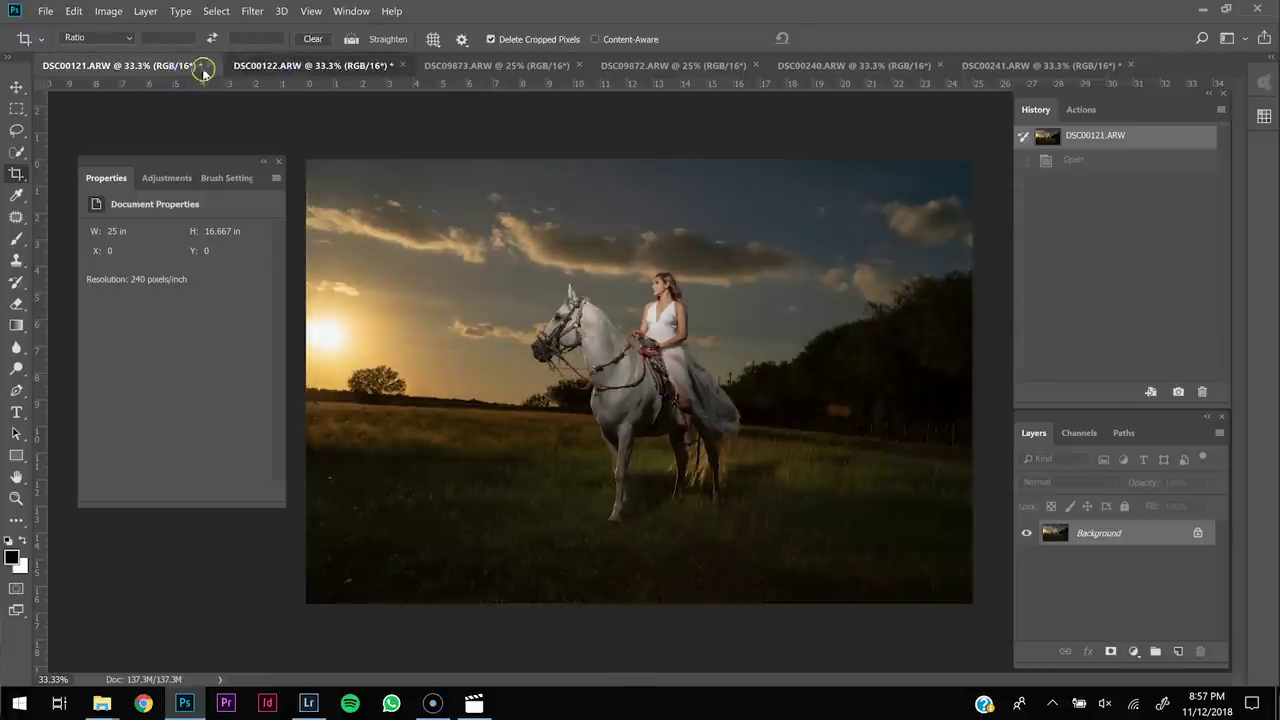
pyautogui.click(197, 70)
pyautogui.click(290, 66)
pyautogui.click(518, 67)
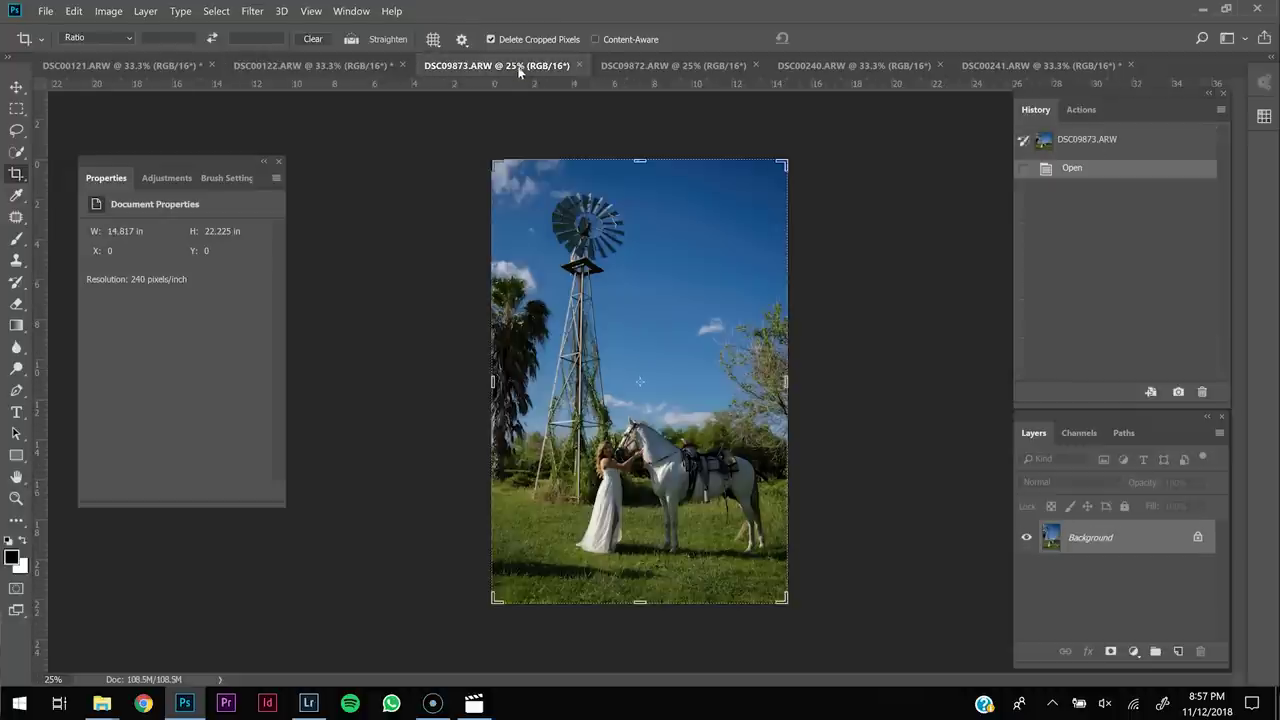
pyautogui.click(668, 70)
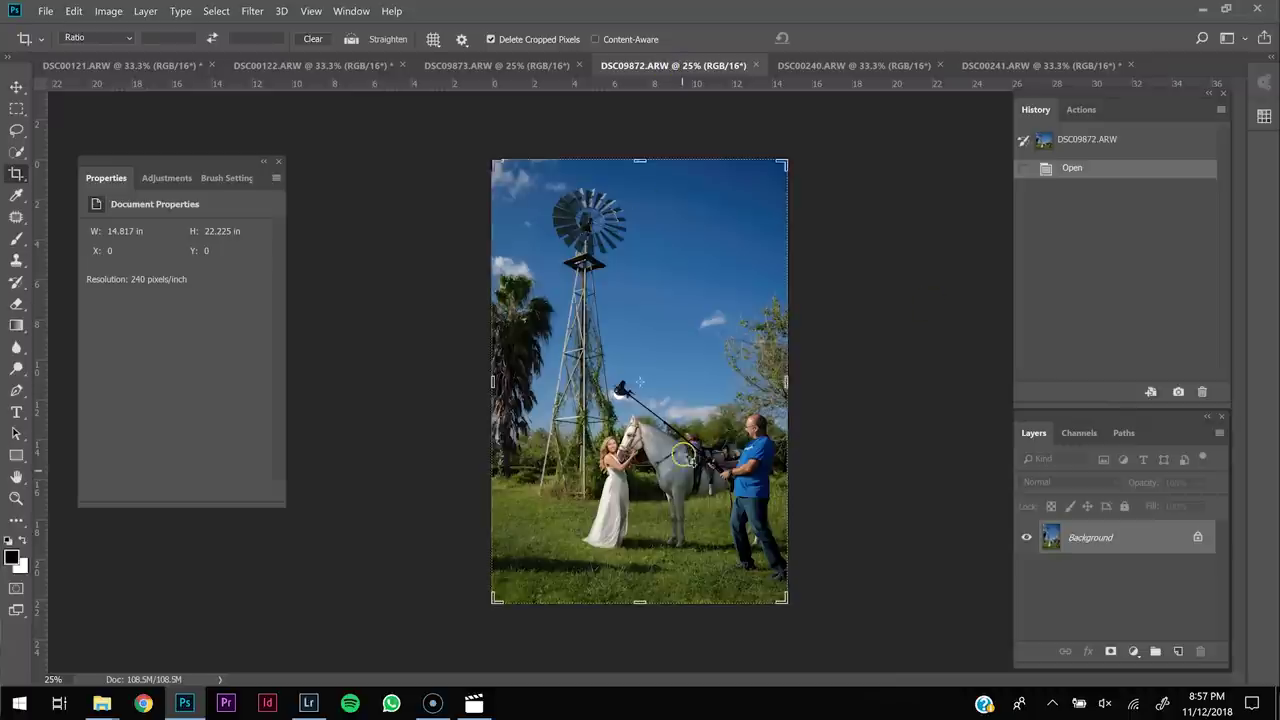
pyautogui.click(856, 70)
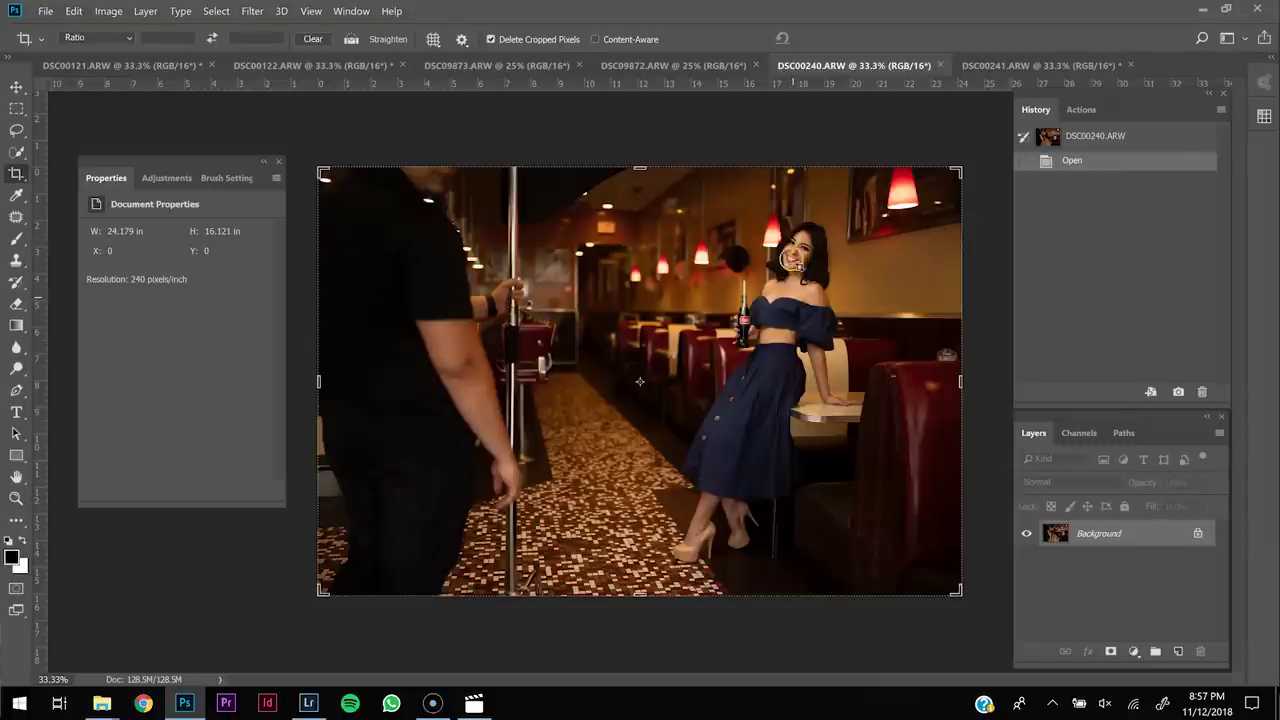
pyautogui.click(996, 66)
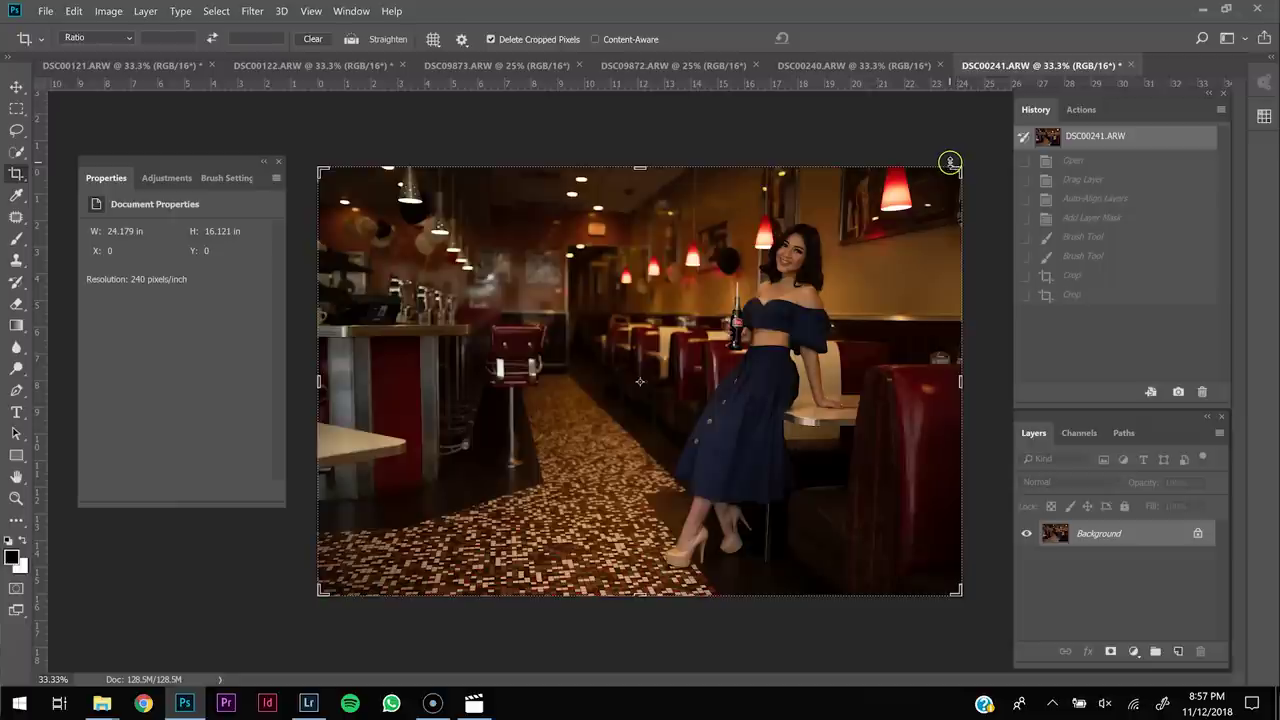
pyautogui.click(341, 66)
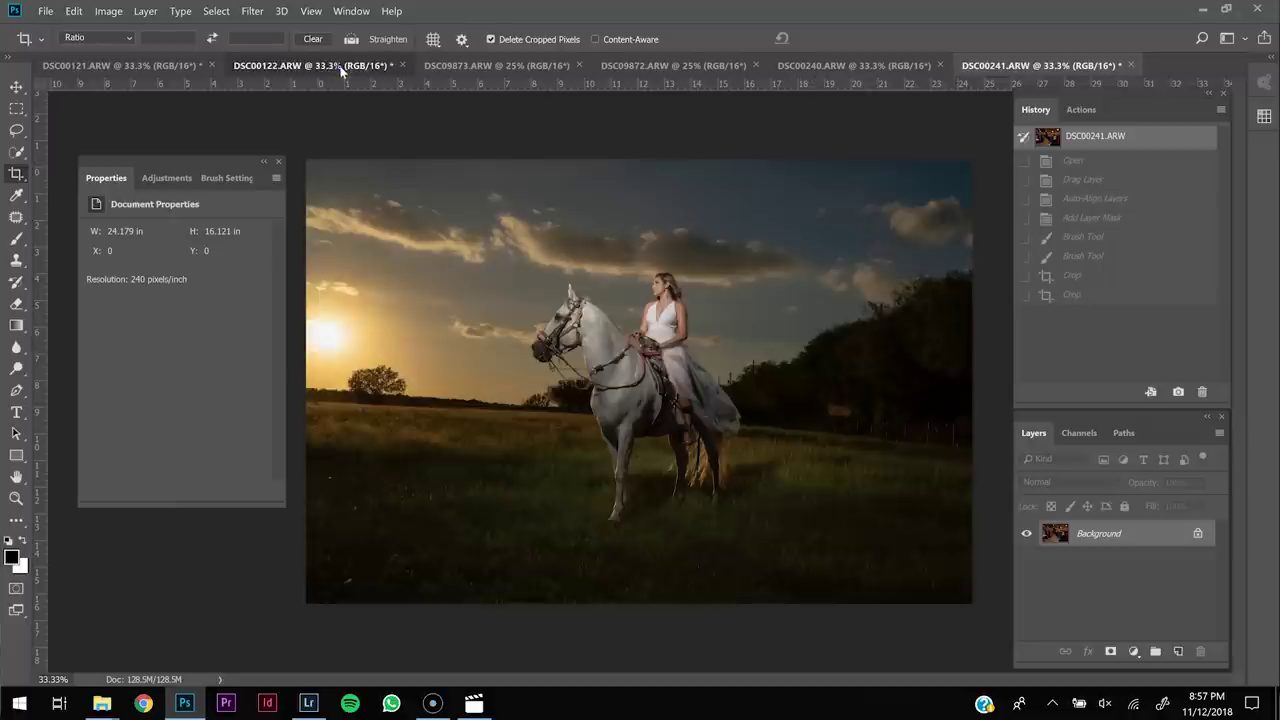
pyautogui.click(156, 66)
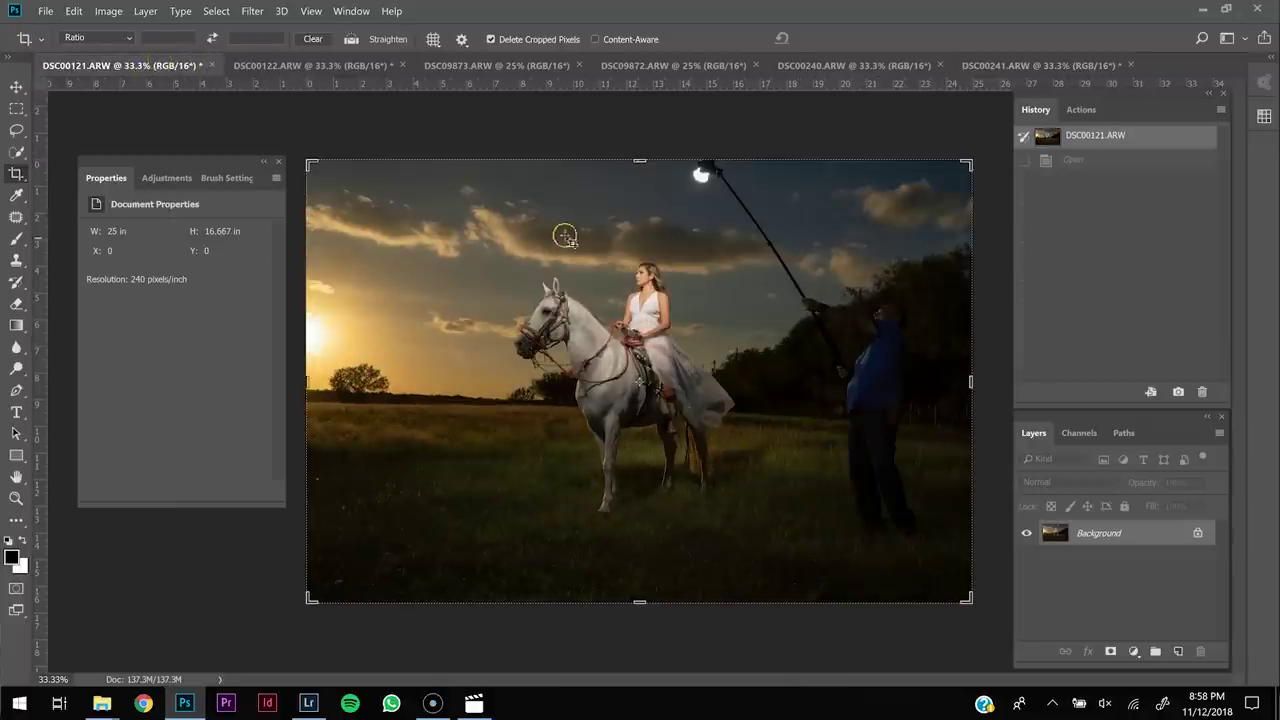
# Move the DSC00121 photo into the DSC00122 document as a new layer and roughly overlay it on the matching horse and rider
pyautogui.click(16, 87)
pyautogui.click(325, 65)
pyautogui.click(156, 66)
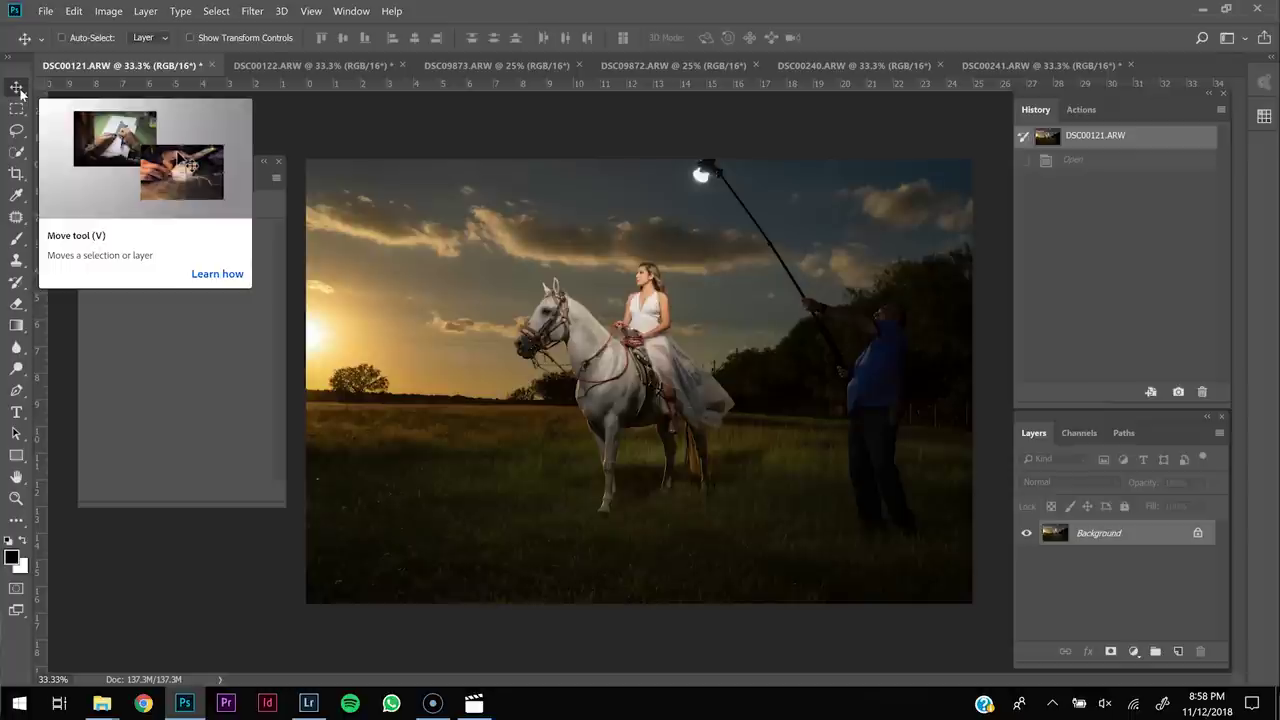
pyautogui.click(18, 88)
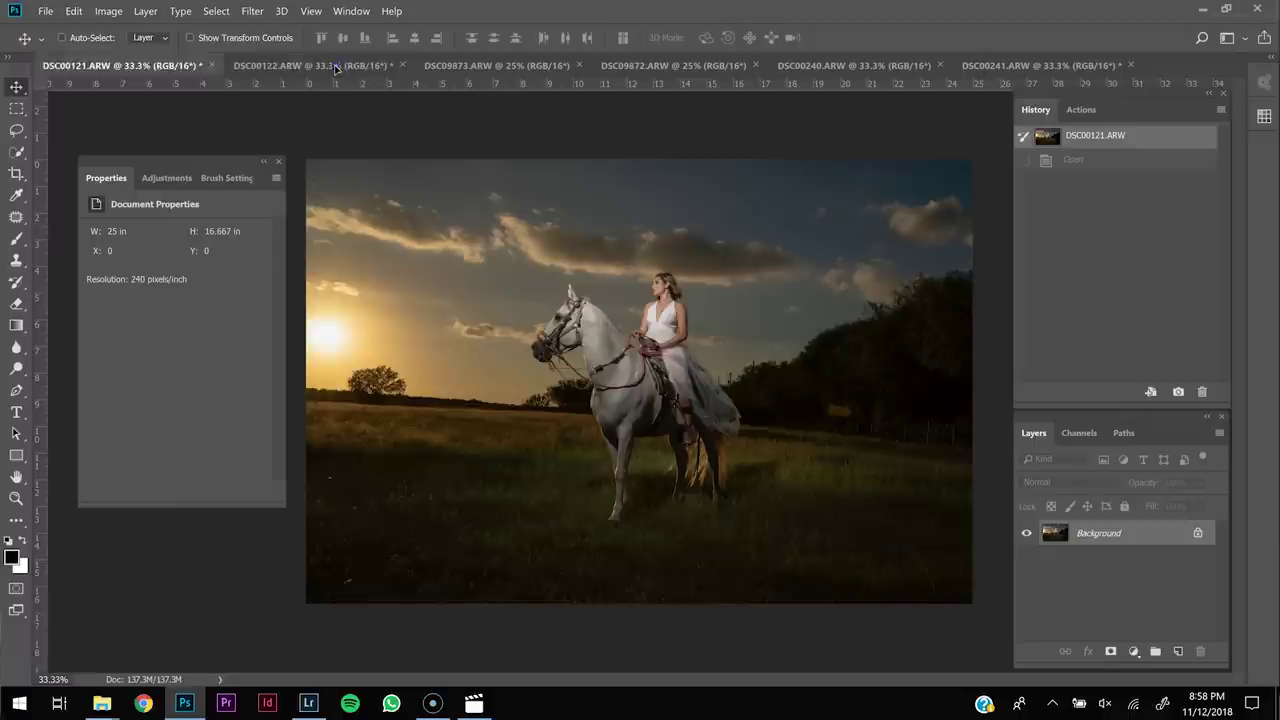
pyautogui.click(336, 67)
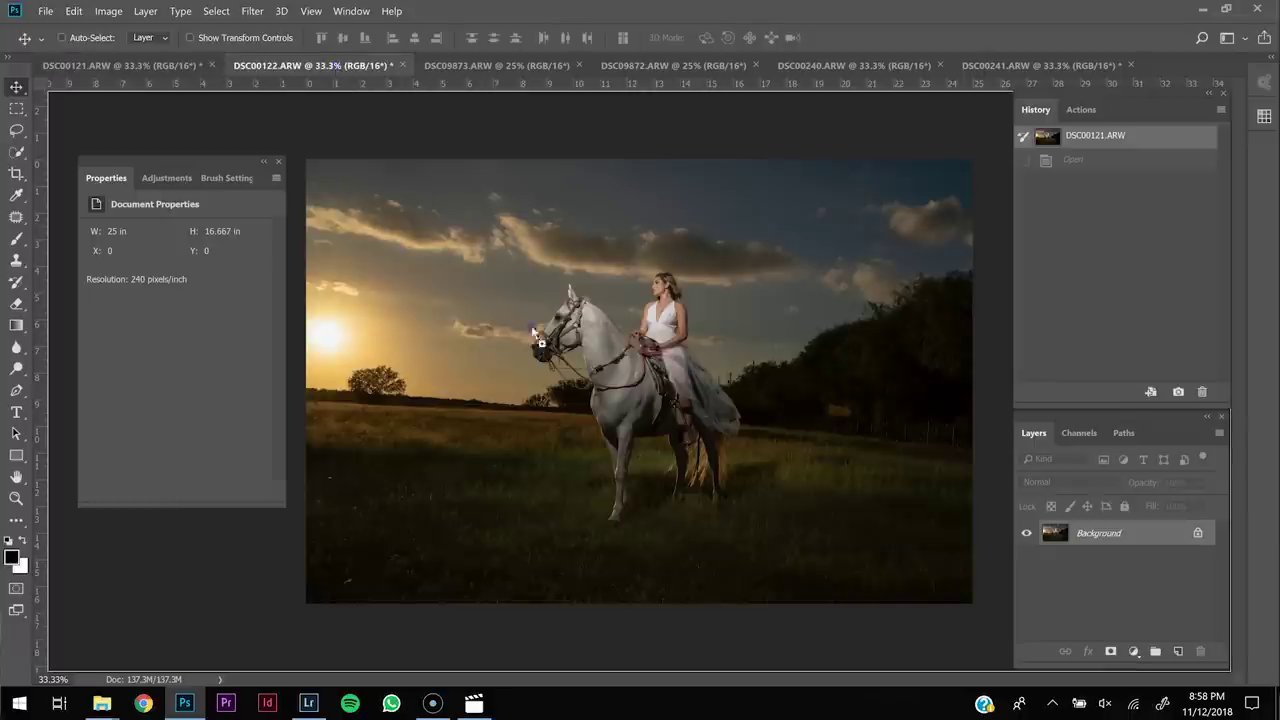
pyautogui.moveTo(575, 345); pyautogui.dragTo(808, 408)
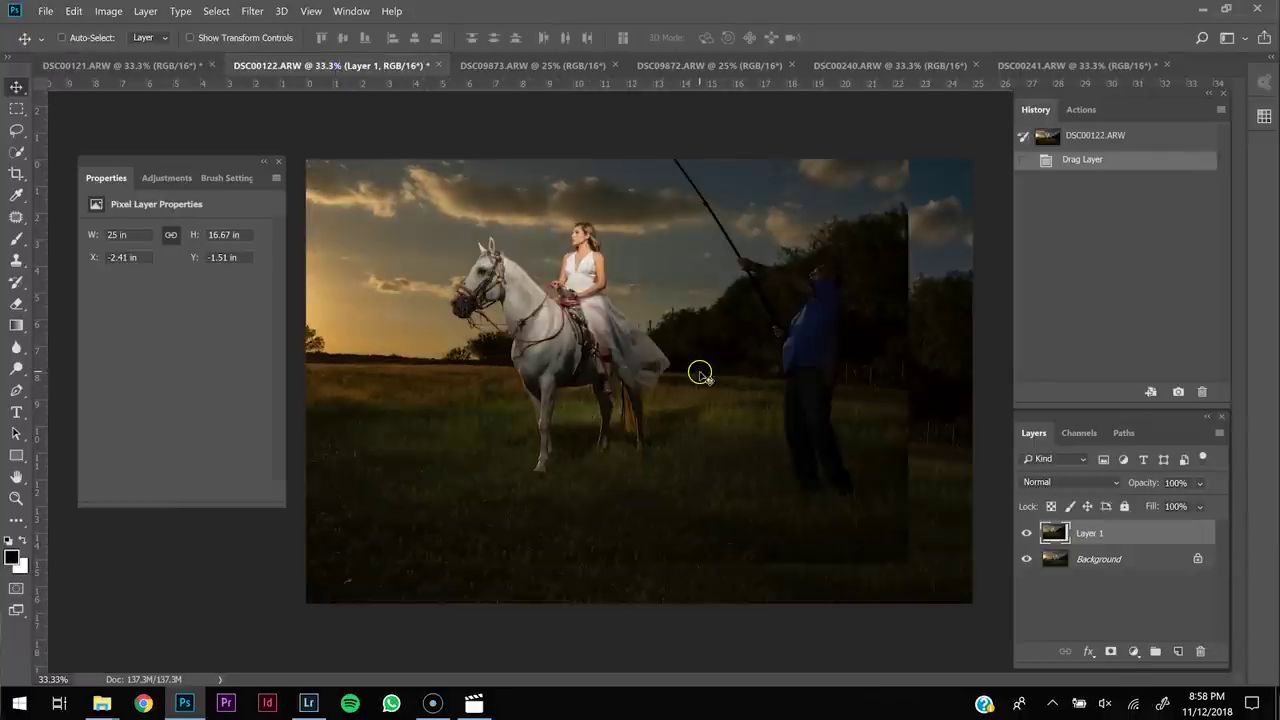
pyautogui.moveTo(700, 371); pyautogui.dragTo(737, 384)
pyautogui.moveTo(706, 256); pyautogui.dragTo(728, 332)
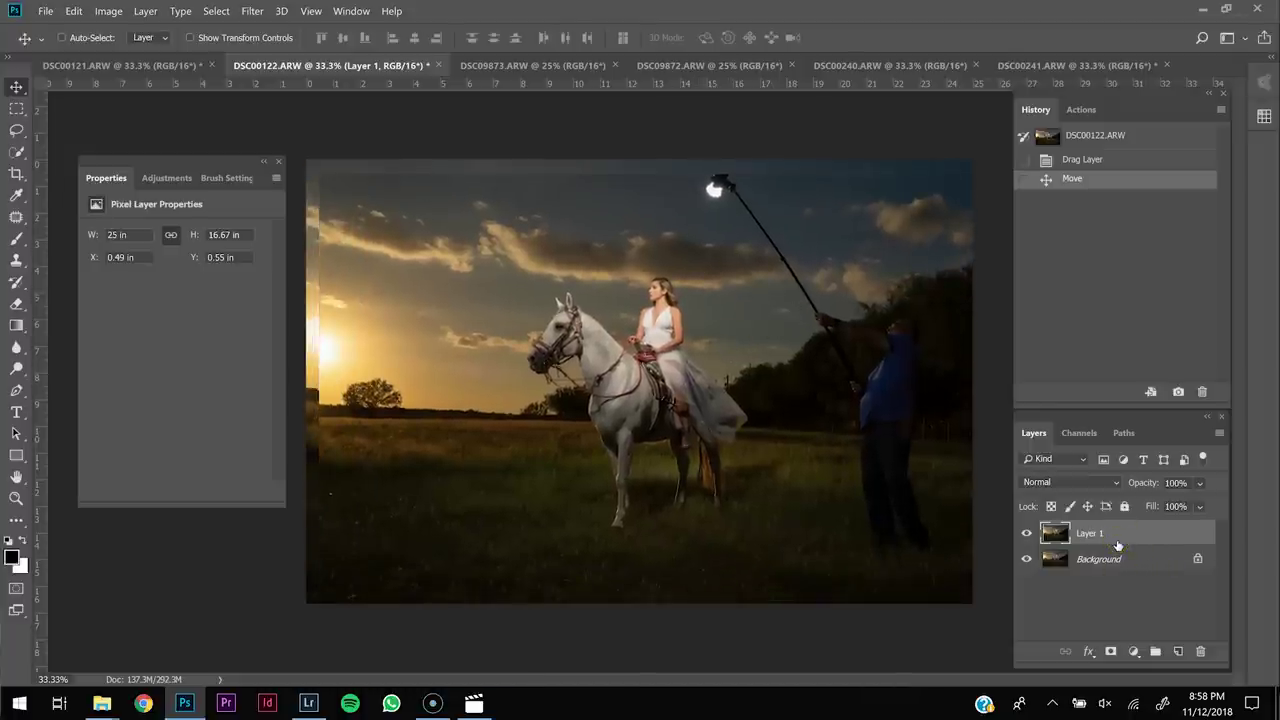
# Auto-align Layer 1 and the Background layer using the Auto projection
pyautogui.keyDown('shift'); pyautogui.click(1118, 563); pyautogui.keyUp('shift')
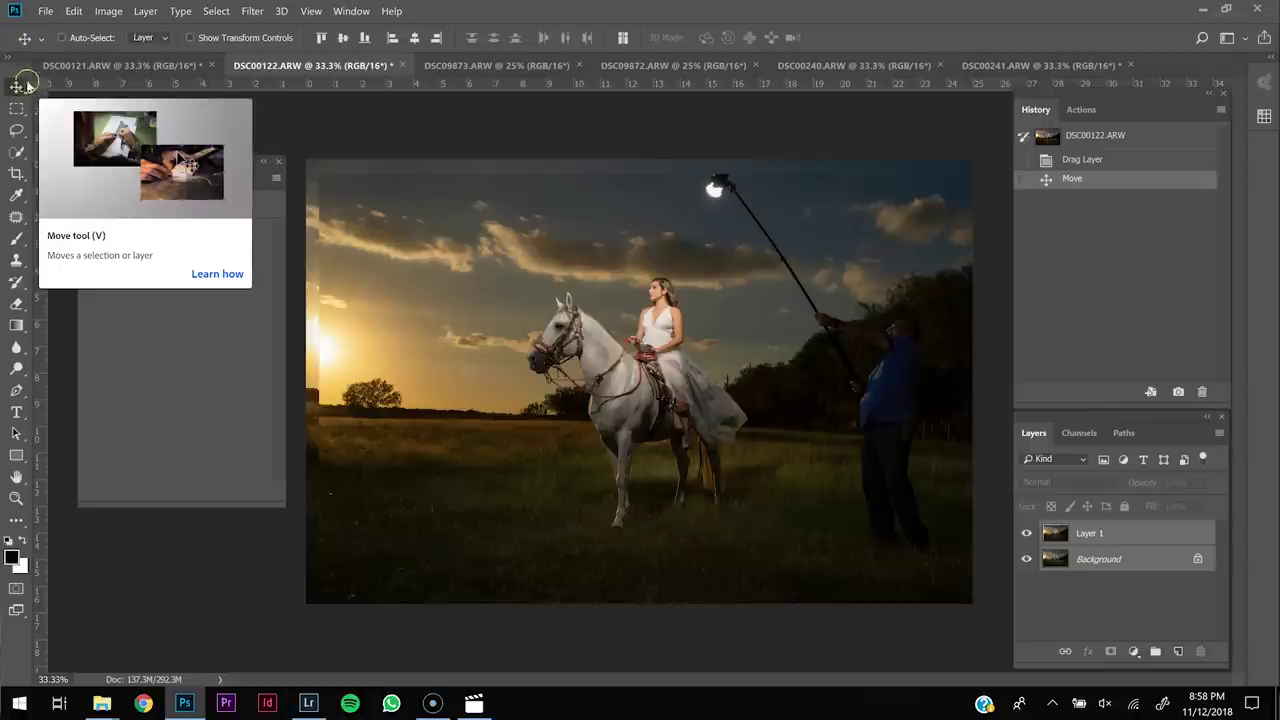
pyautogui.click(623, 39)
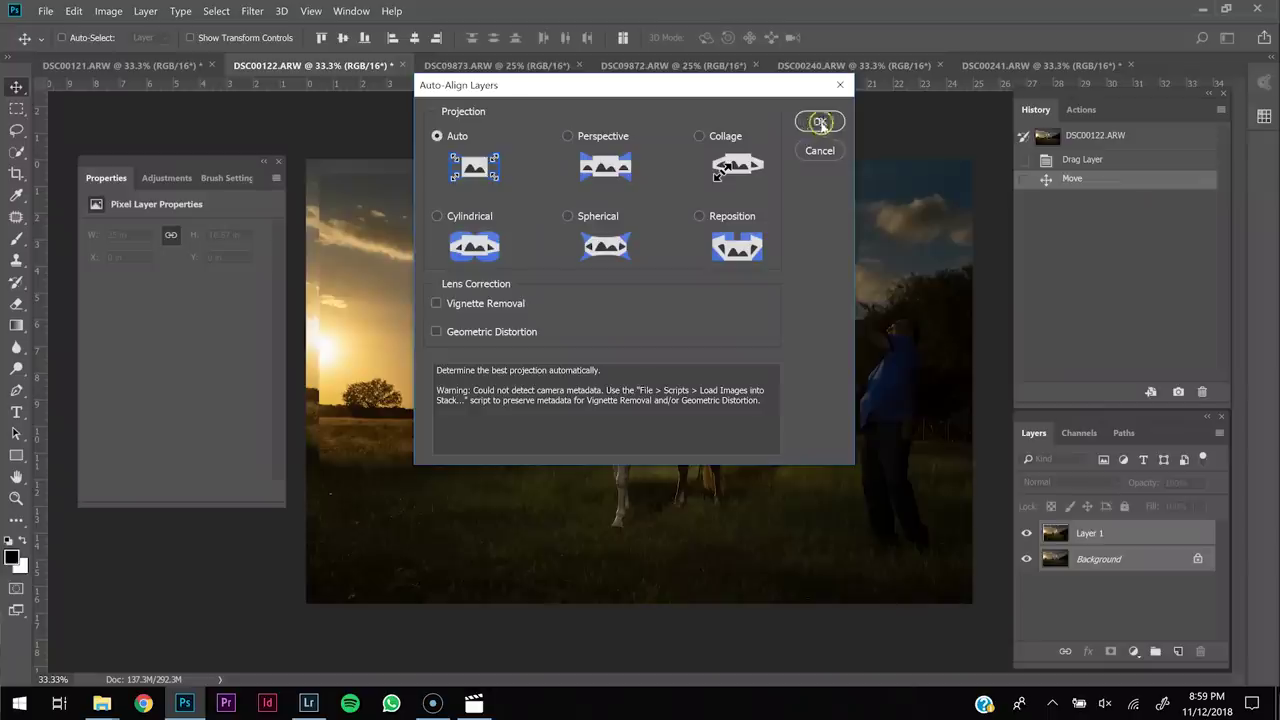
pyautogui.click(820, 121)
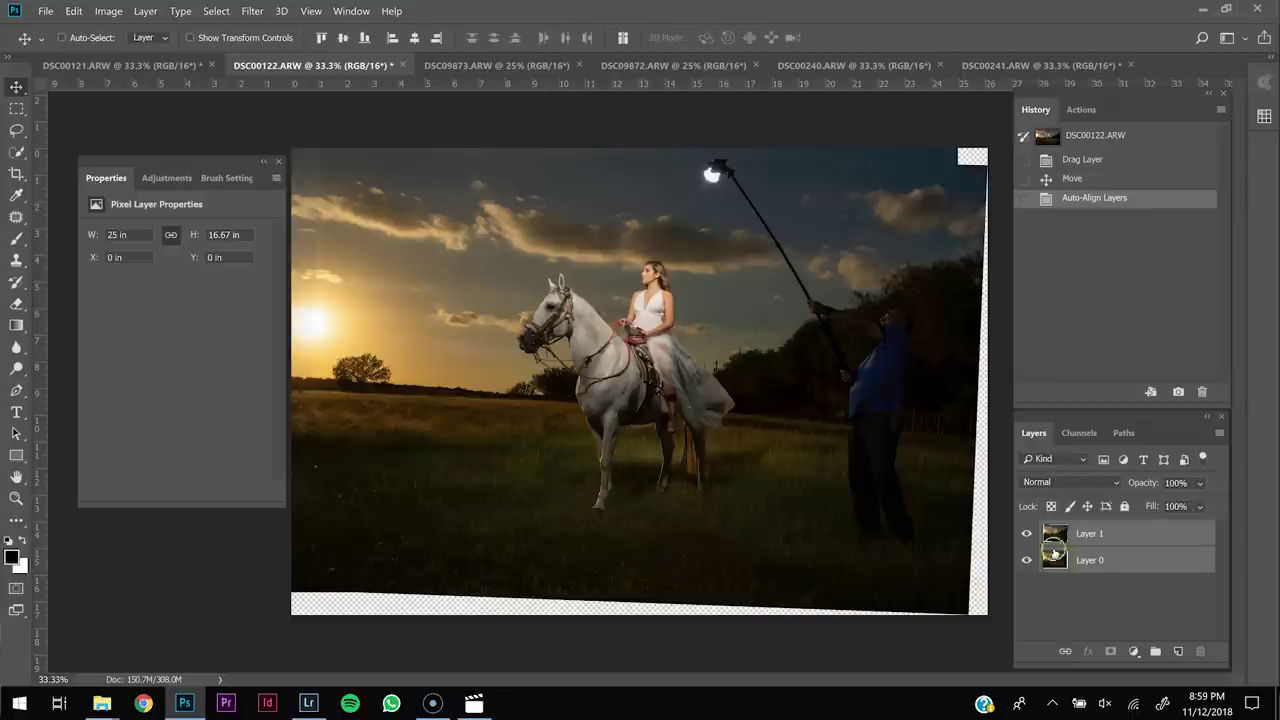
# Select only Layer 1 and hide and show it to check its alignment with the layer beneath
pyautogui.click(1138, 537)
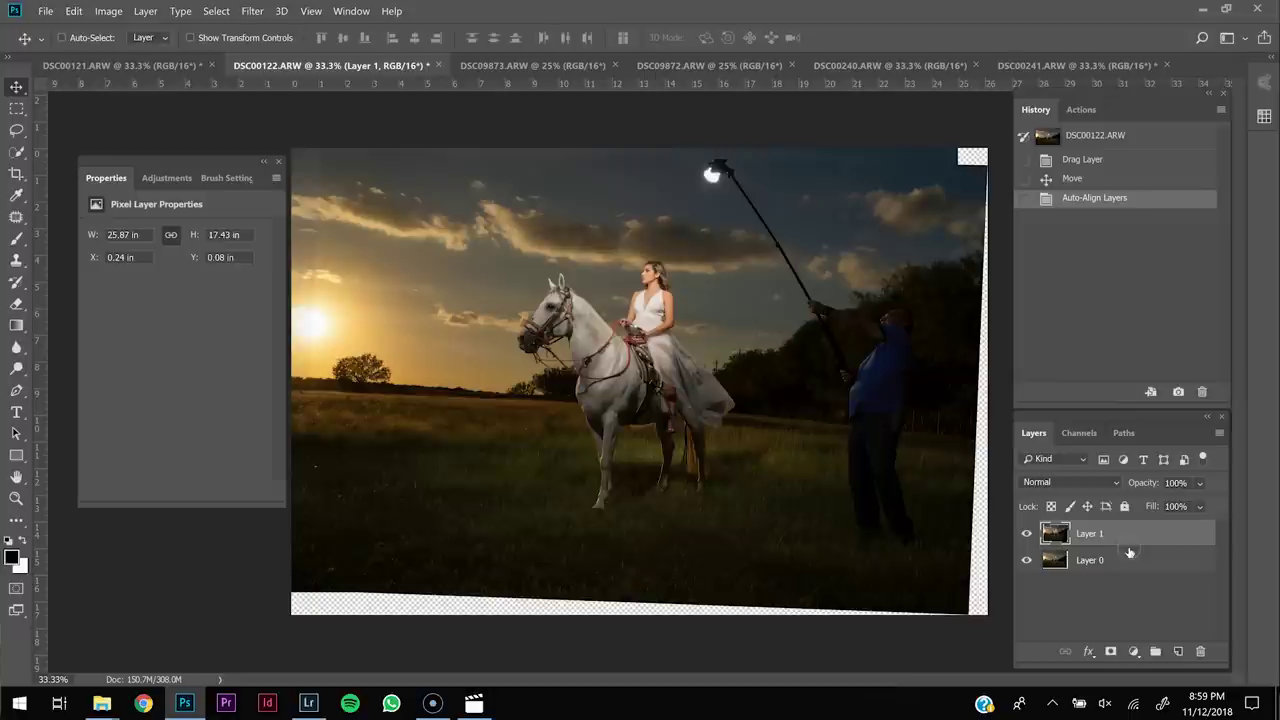
pyautogui.click(1026, 535)
pyautogui.click(1026, 535)
pyautogui.click(1026, 535)
pyautogui.click(1026, 535)
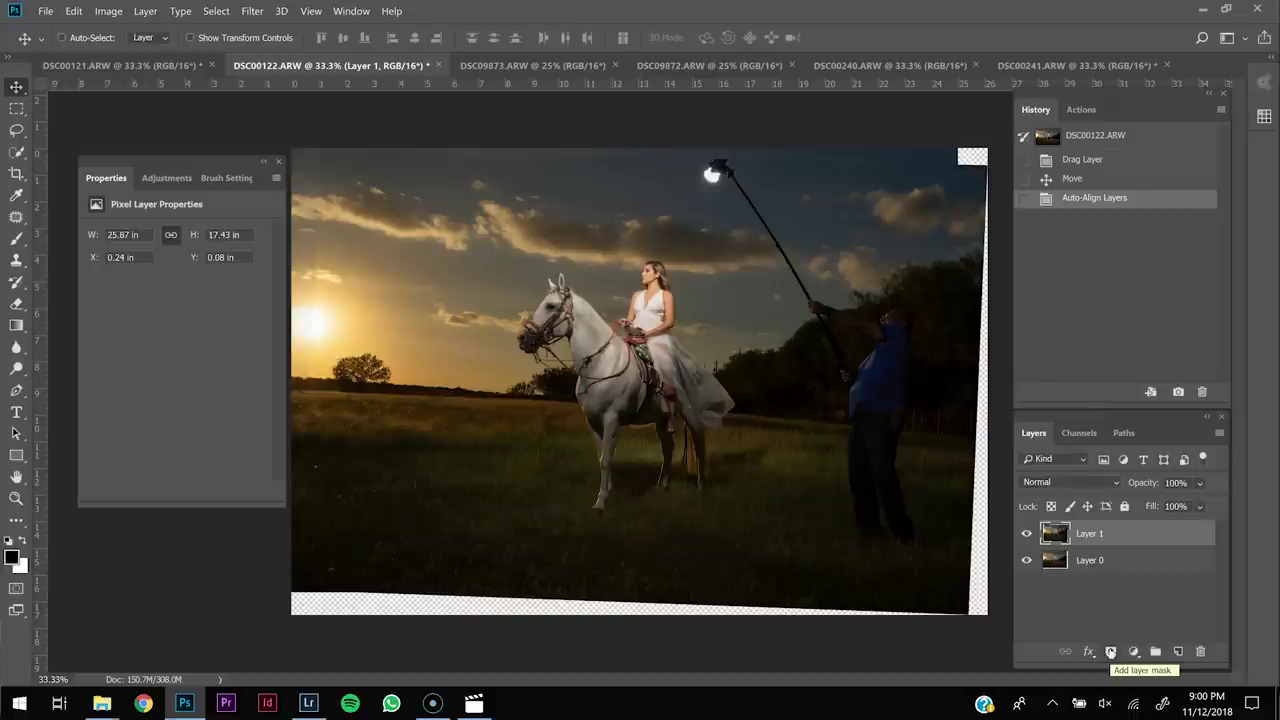
# Add a layer mask to Layer 1 and paint out the assistant and light pole with a soft black 1700 px brush
pyautogui.click(1110, 651)
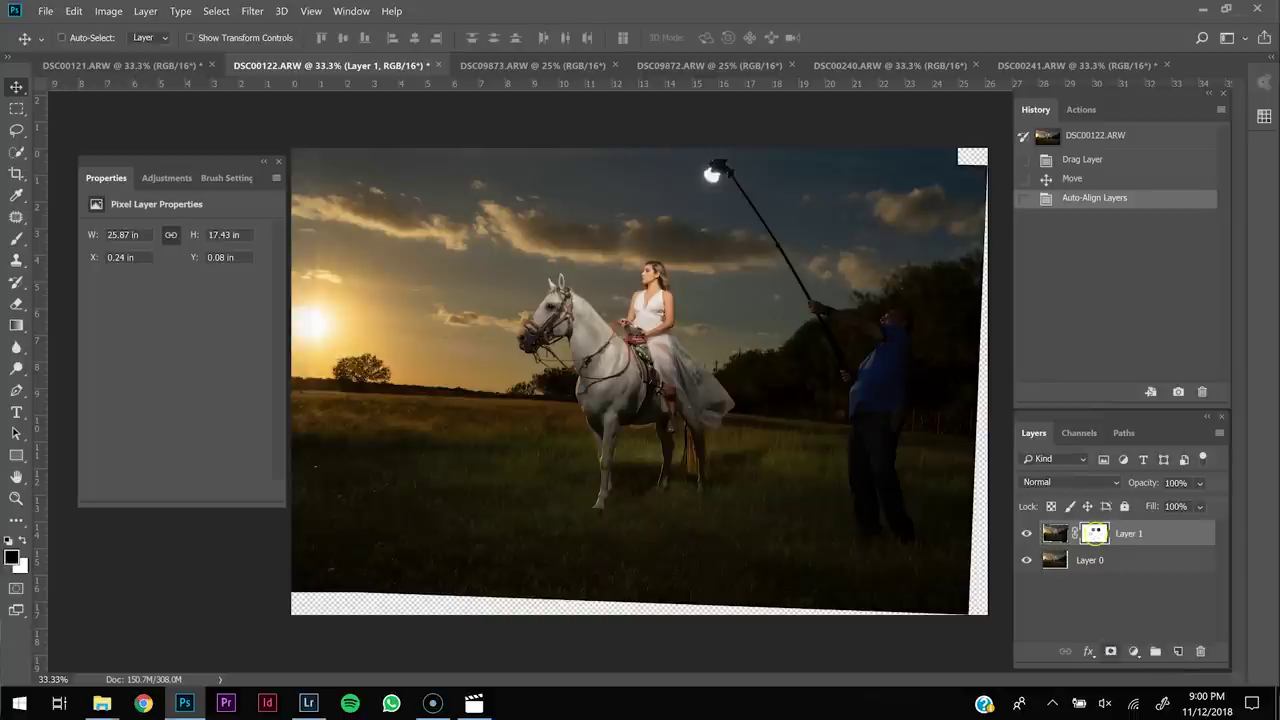
pyautogui.click(1095, 535)
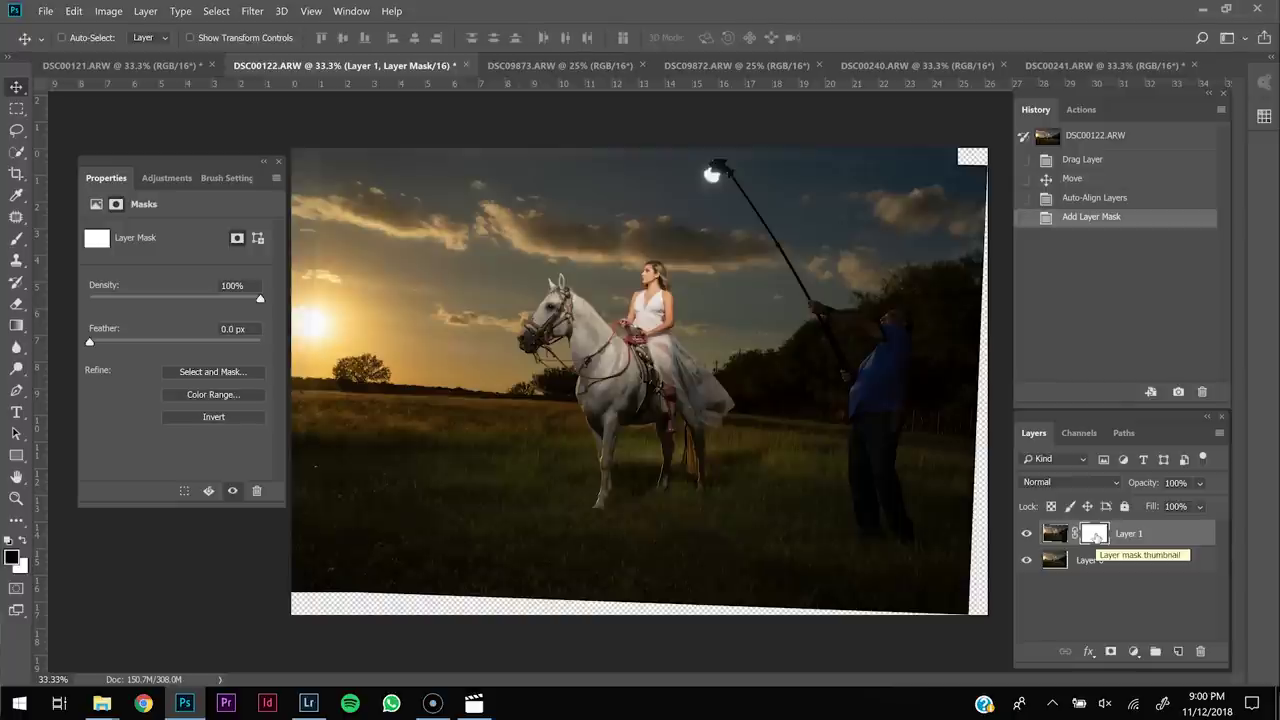
pyautogui.click(22, 245)
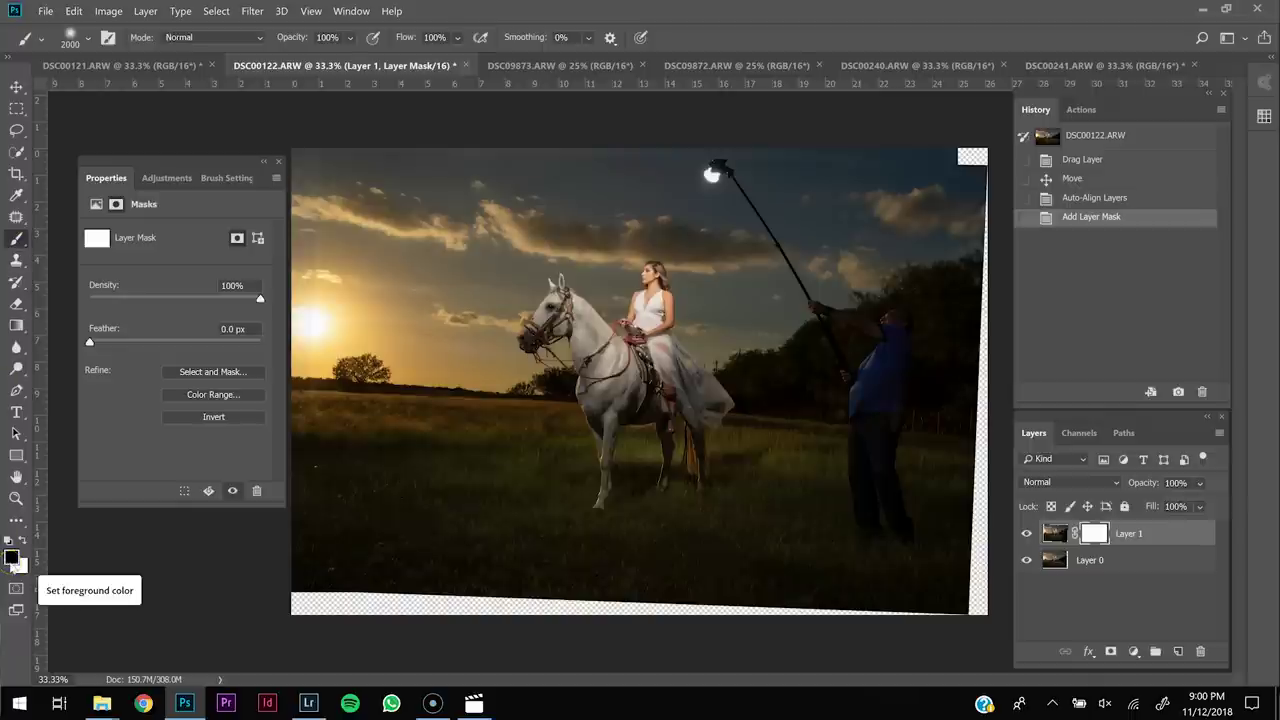
pyautogui.click(88, 40)
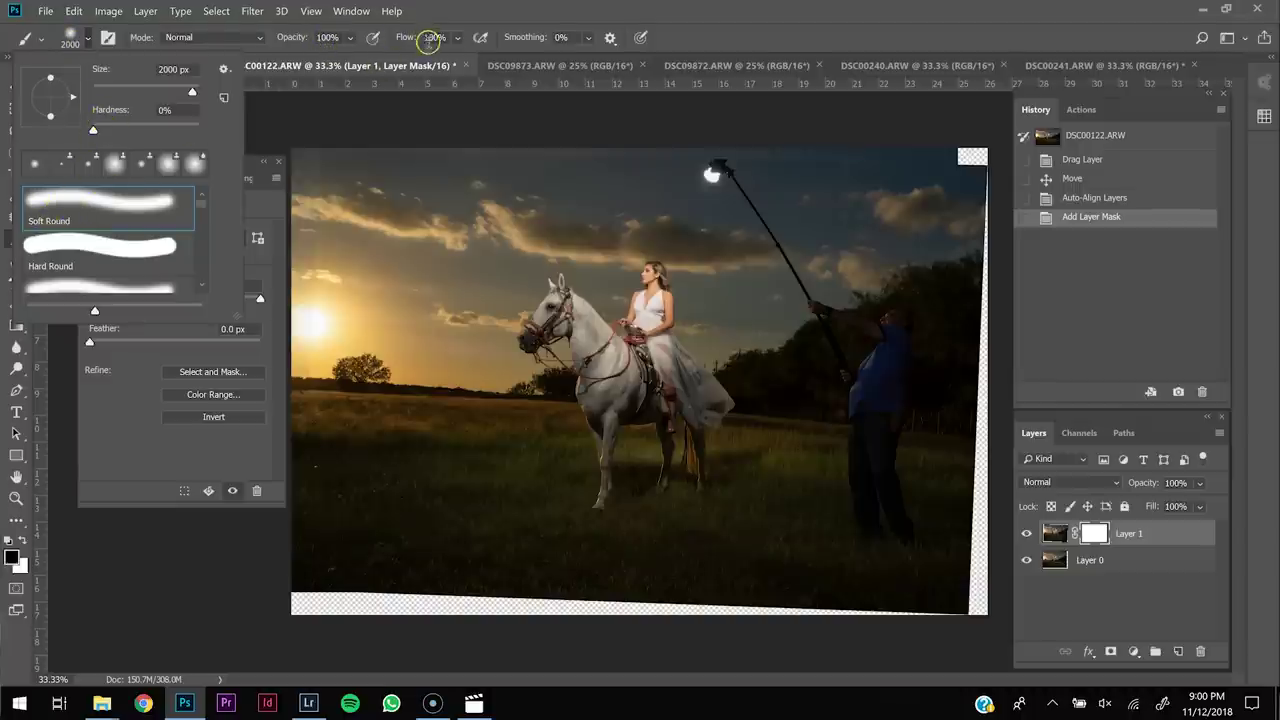
pyautogui.click(757, 16)
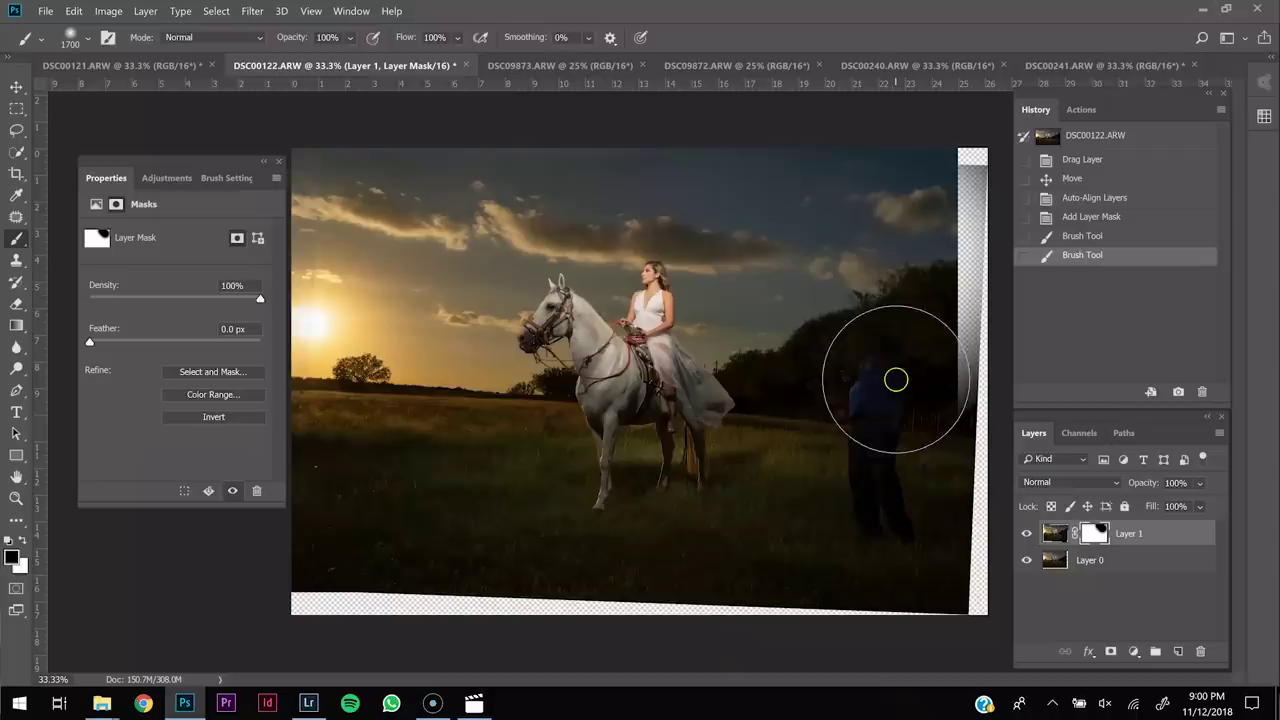
pyautogui.moveTo(897, 374)
pyautogui.mouseDown()
pyautogui.moveTo(891, 486)
pyautogui.moveTo(857, 600)
pyautogui.moveTo(821, 632)
pyautogui.mouseUp()
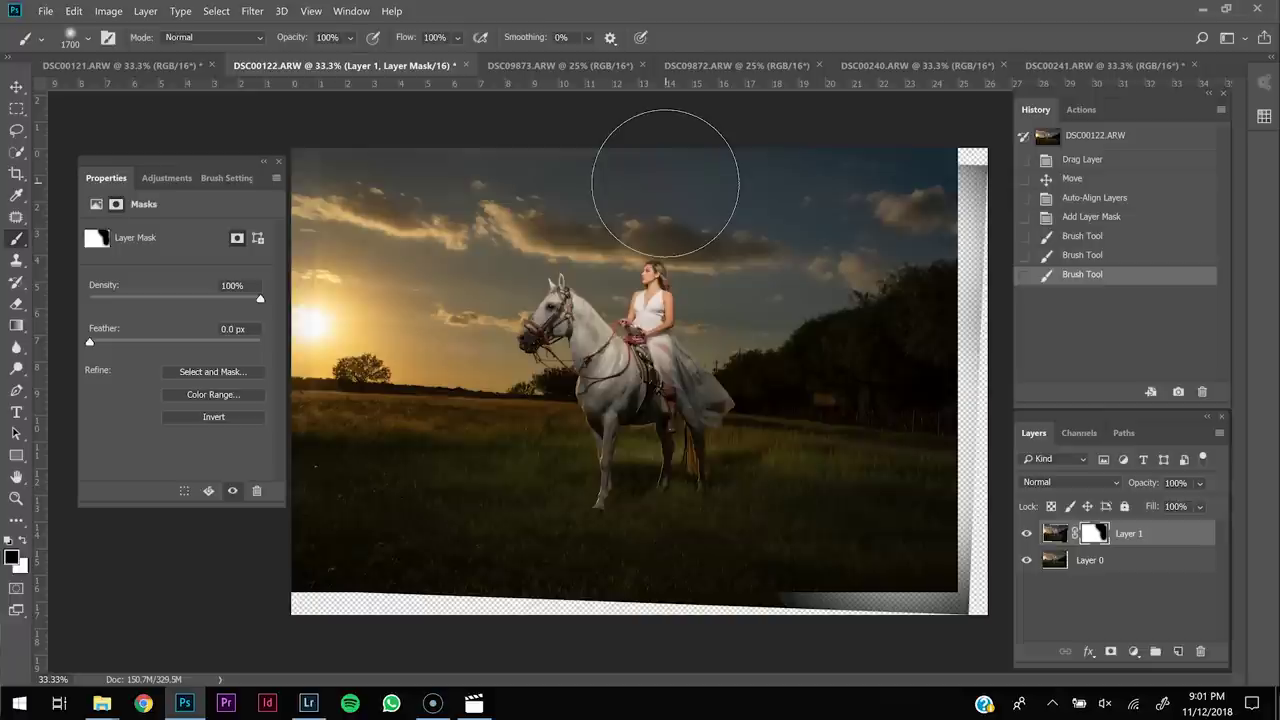
# Reduce the brush size to 900 px and continue painting black on Layer 1's mask, including the lower-right grass
pyautogui.press('[')
pyautogui.press('[')
pyautogui.press('[')
pyautogui.press('[')
pyautogui.press('[')
pyautogui.press('[')
pyautogui.press('[')
pyautogui.press('[')
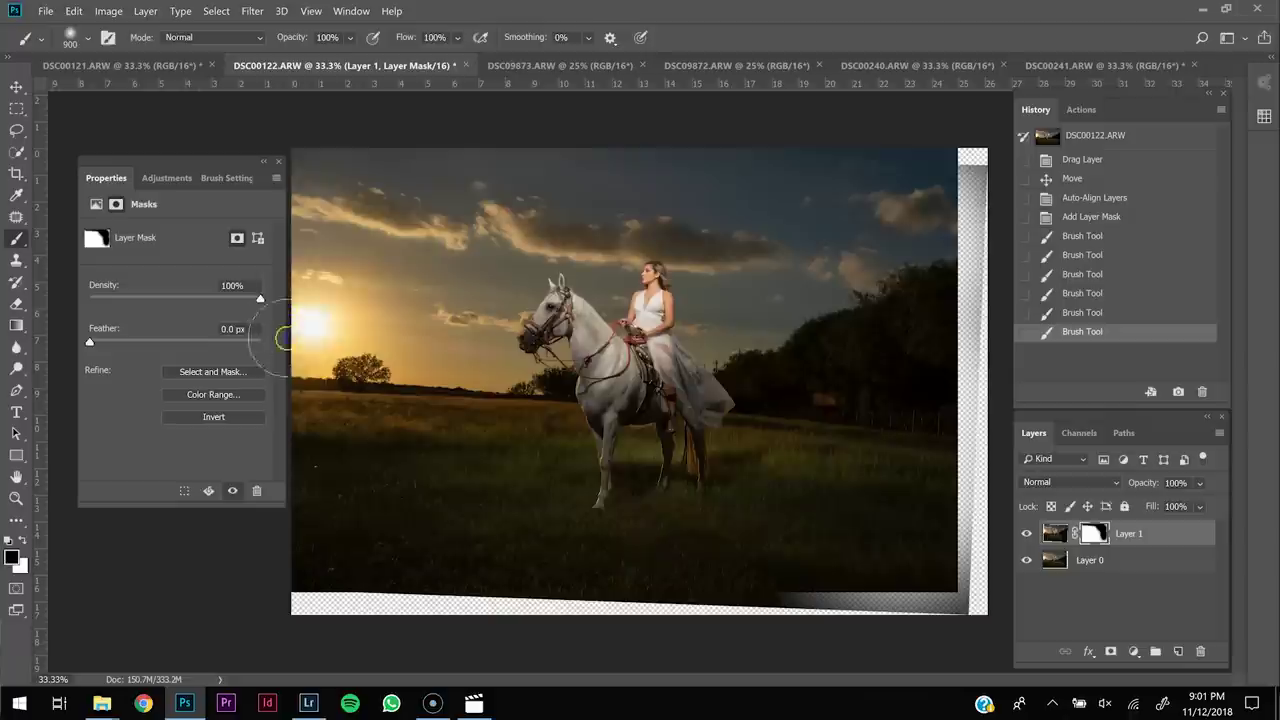
pyautogui.click(914, 581)
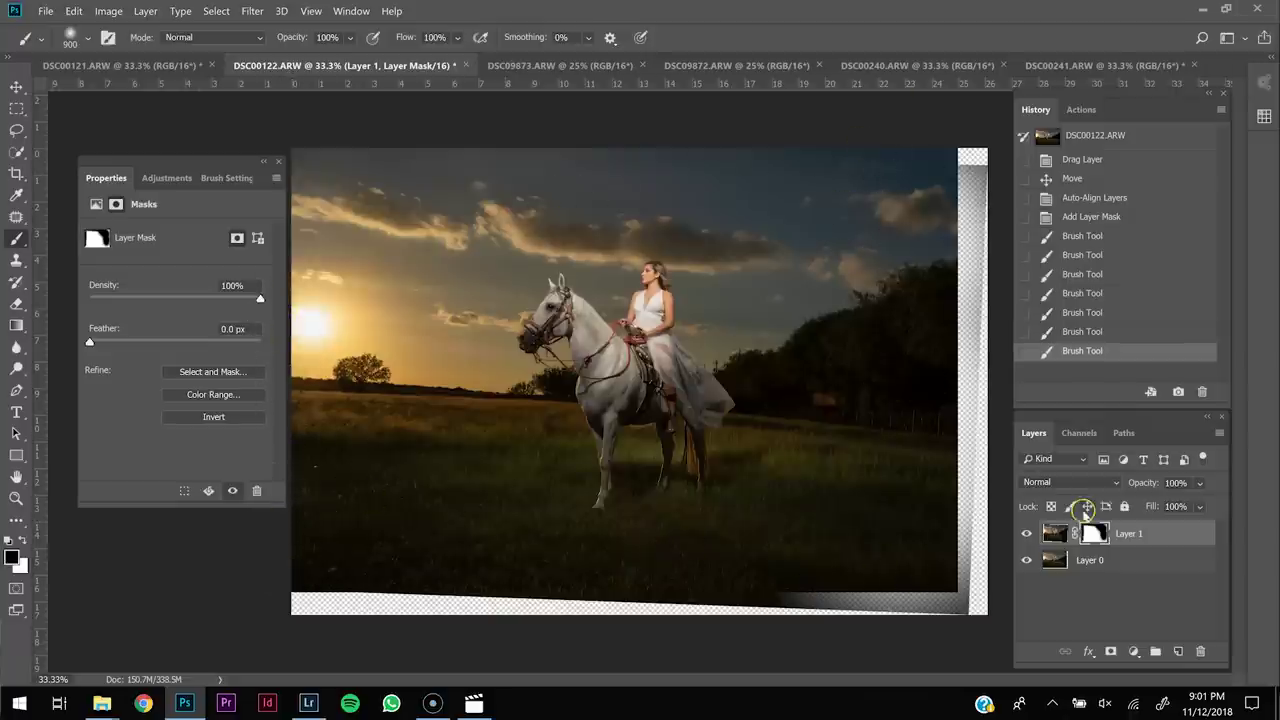
# Compare the image with Layer 1 hidden and shown, and paint black on its mask over the grass below the horse
pyautogui.click(1025, 535)
pyautogui.click(1025, 535)
pyautogui.click(1025, 535)
pyautogui.click(1025, 535)
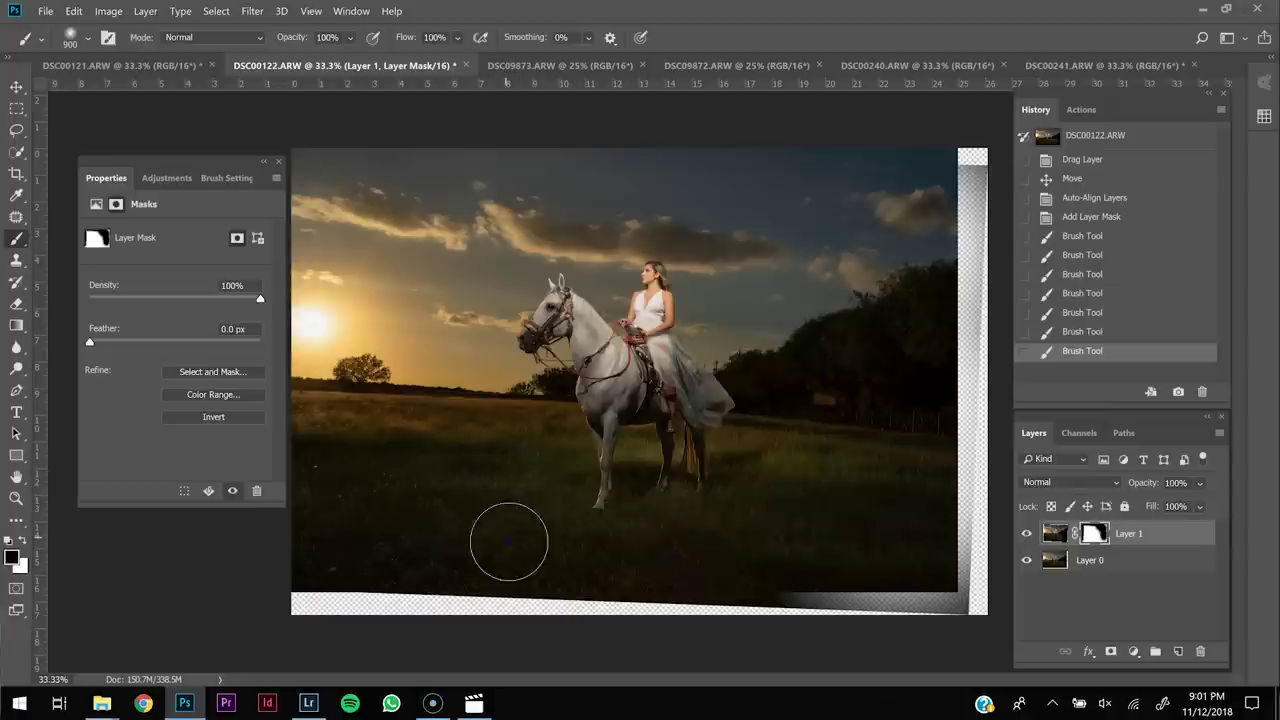
pyautogui.moveTo(509, 543); pyautogui.dragTo(604, 573)
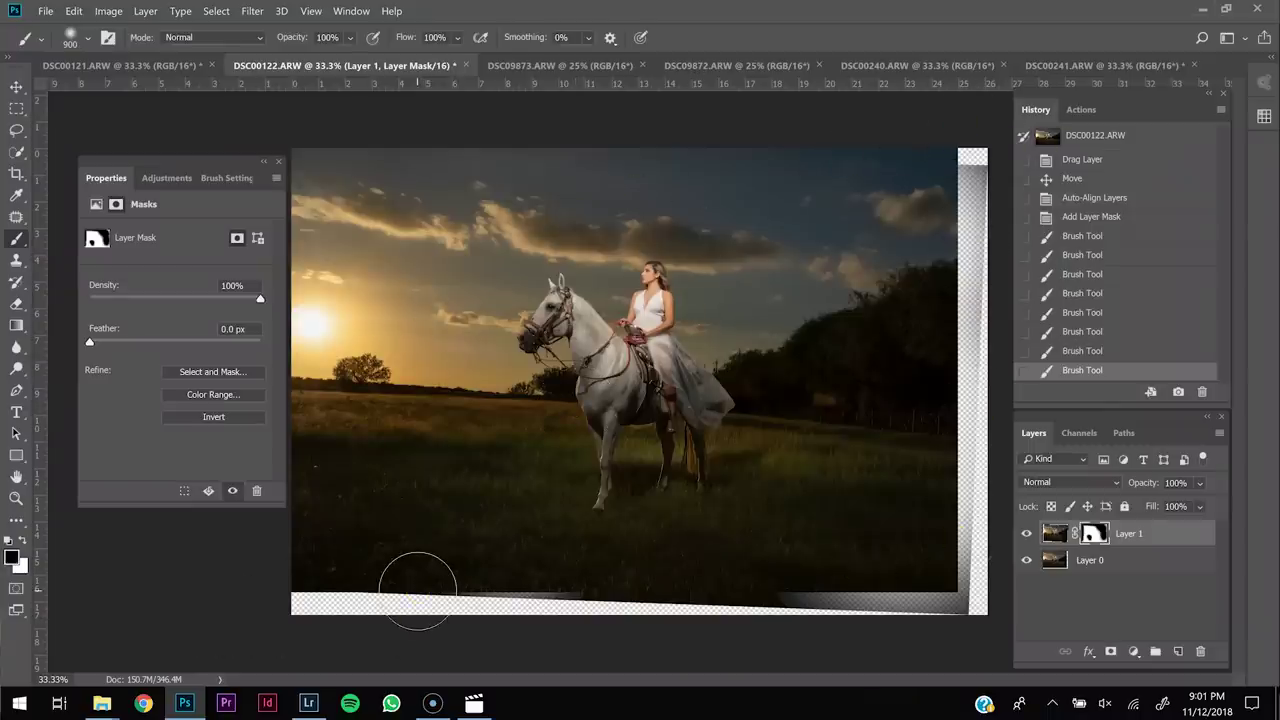
# Crop the image to remove the transparent and faded strips along its bottom and right edges
pyautogui.click(16, 174)
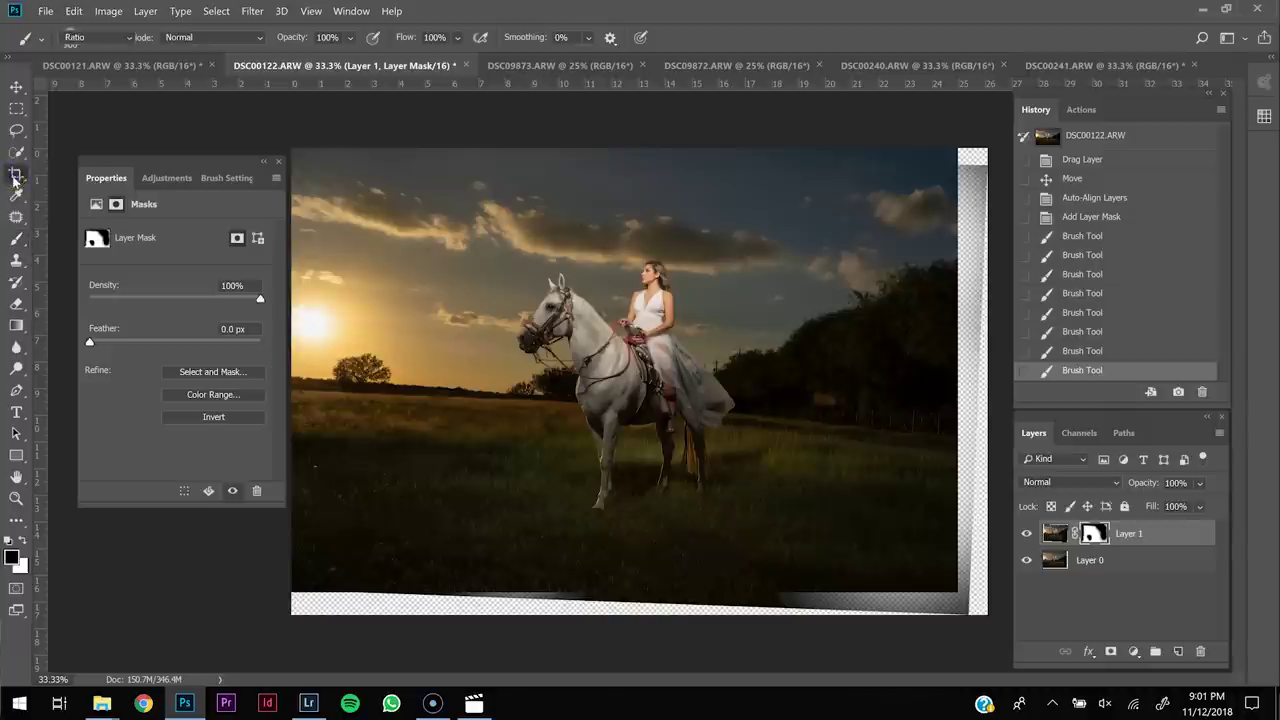
pyautogui.moveTo(642, 617); pyautogui.dragTo(634, 598)
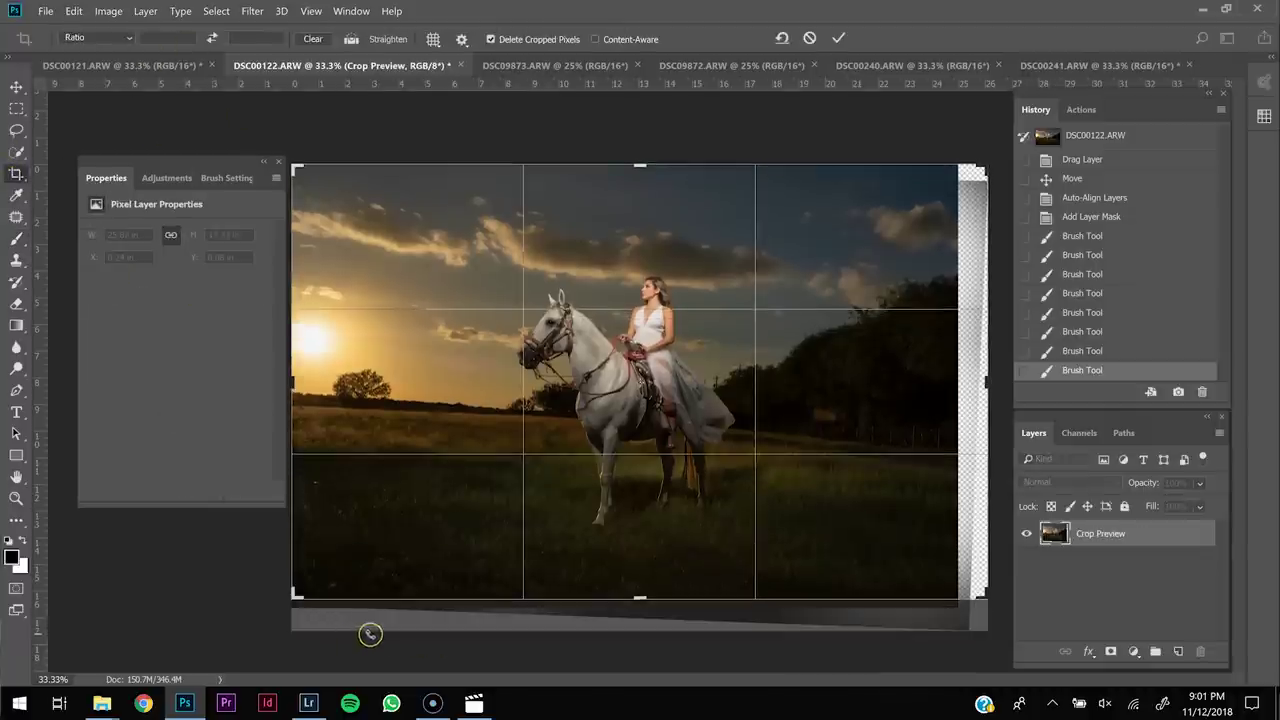
pyautogui.moveTo(989, 383); pyautogui.dragTo(968, 385)
pyautogui.press('Return')
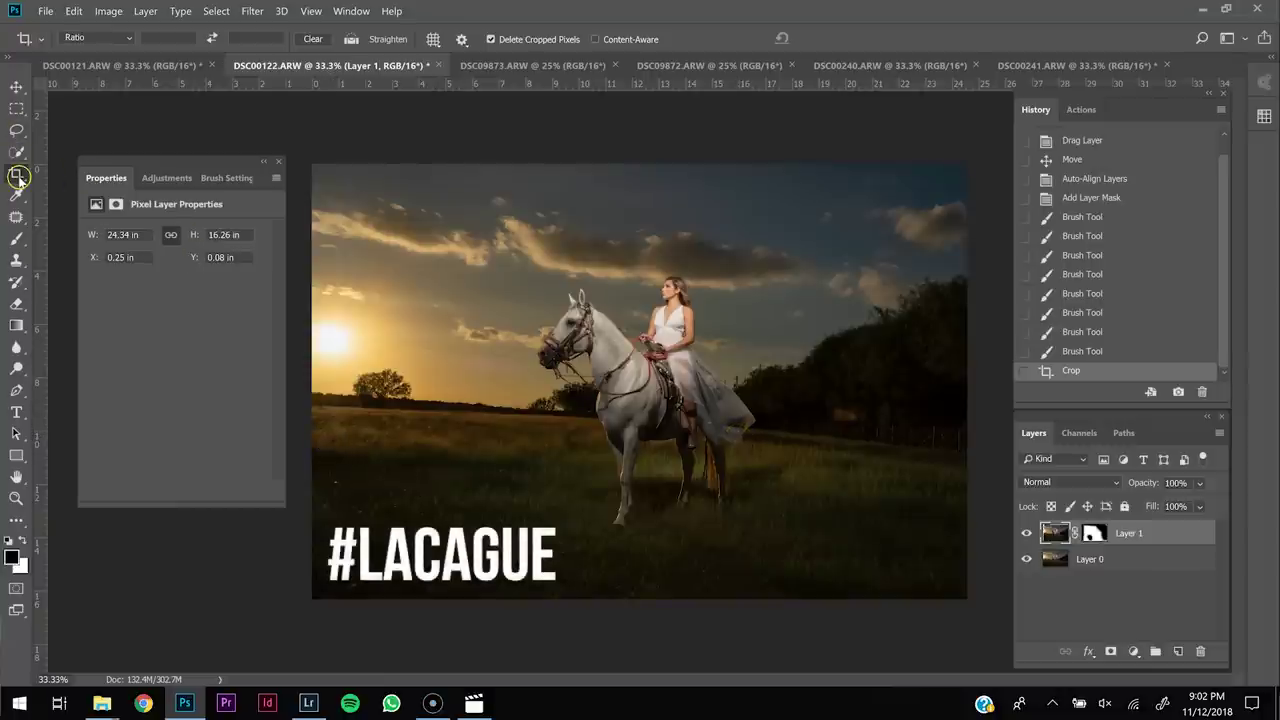
# Straighten the horse photo along its horizon and crop off the leftover white sliver along its left edge
pyautogui.click(356, 41)
pyautogui.moveTo(330, 403); pyautogui.dragTo(712, 426)
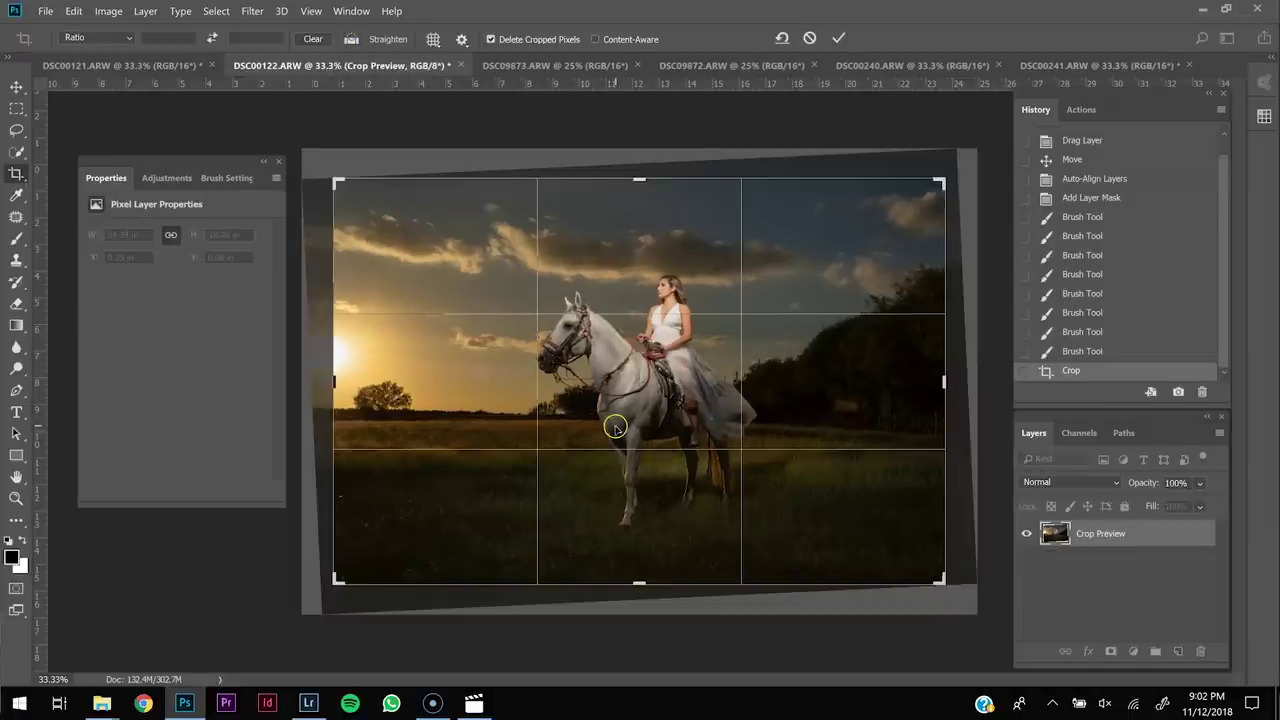
pyautogui.moveTo(601, 428); pyautogui.dragTo(605, 424)
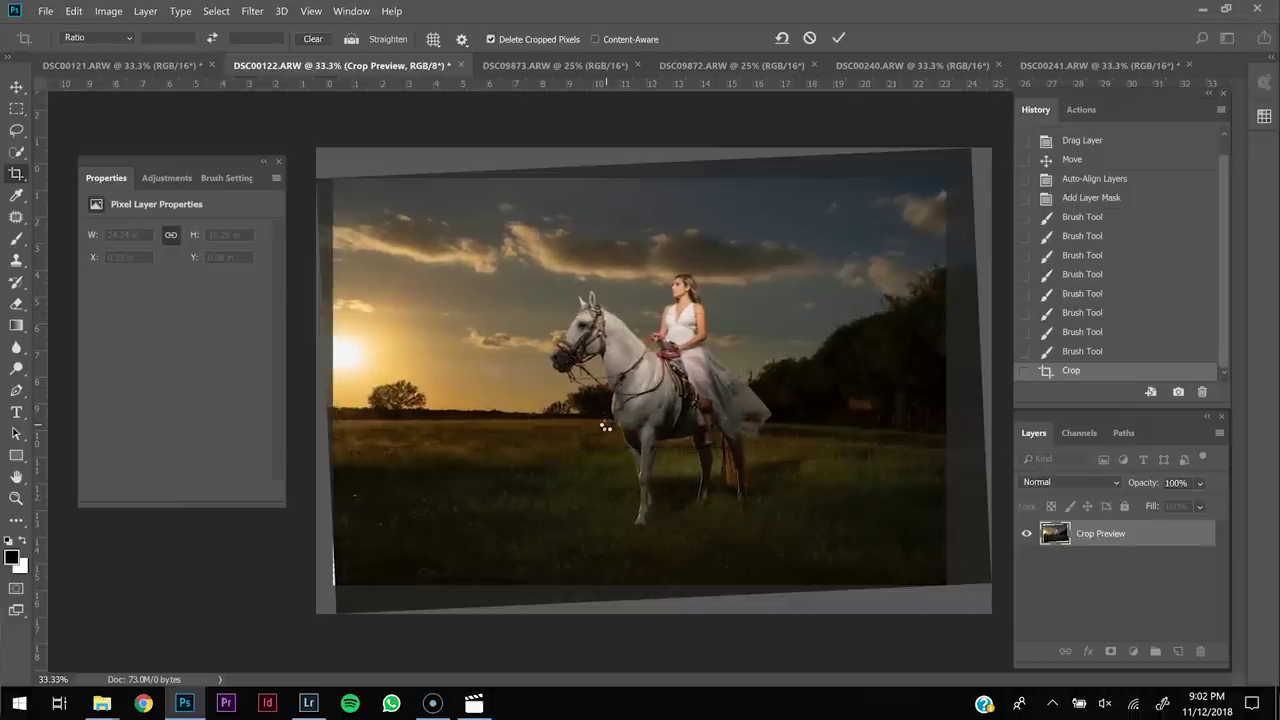
pyautogui.press('Return')
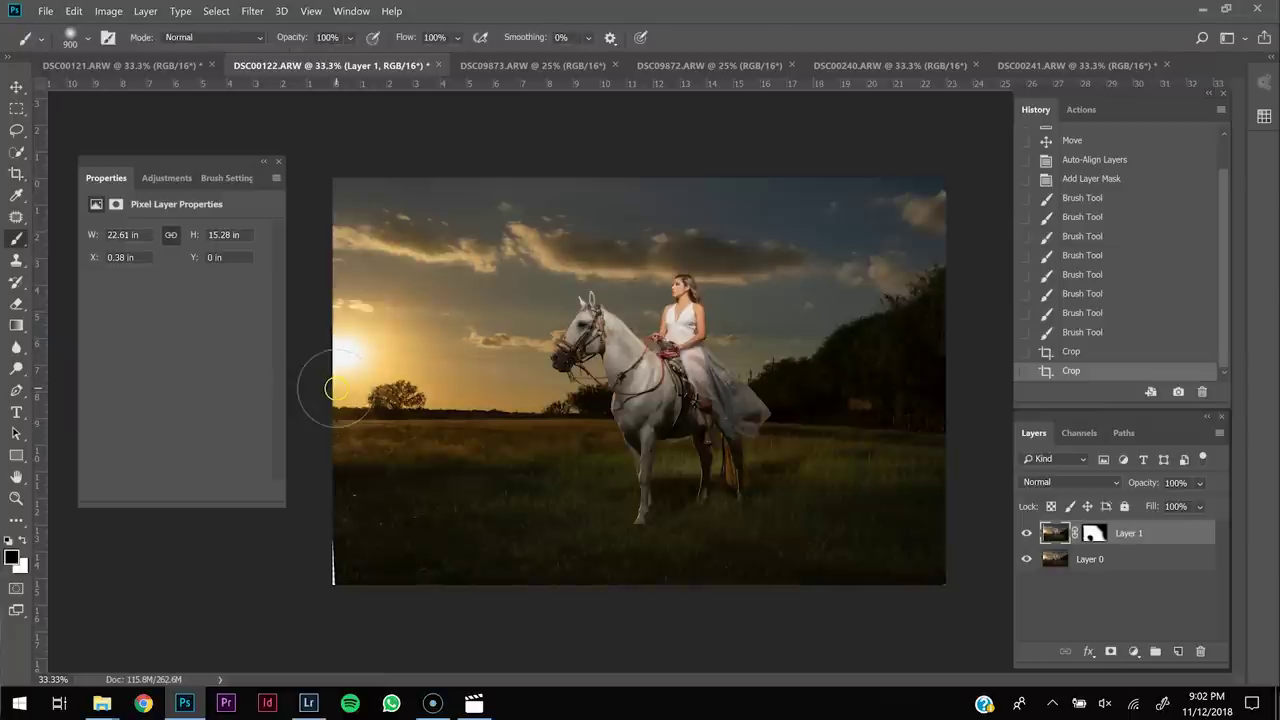
pyautogui.moveTo(329, 379); pyautogui.dragTo(336, 379)
pyautogui.press('Return')
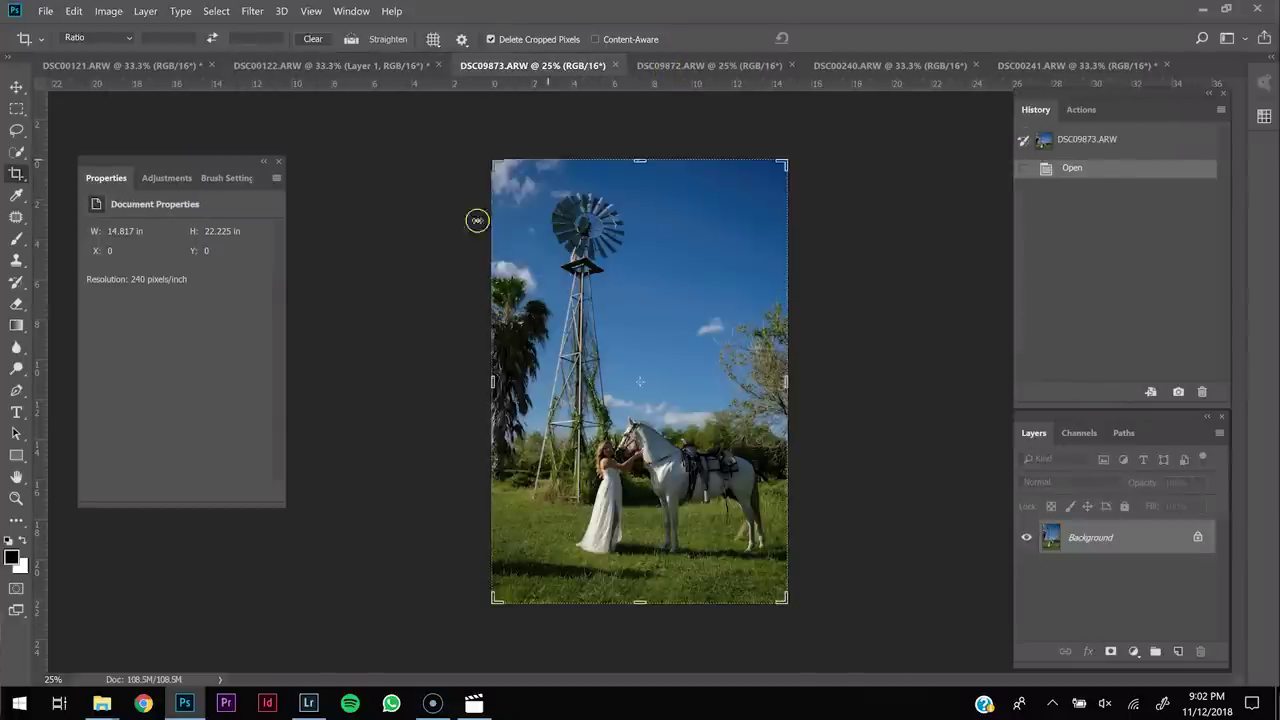
# Copy the DSC09872.ARW photo into DSC09873.ARW as a new layer and move it roughly over the windmill background
pyautogui.click(722, 64)
pyautogui.click(16, 88)
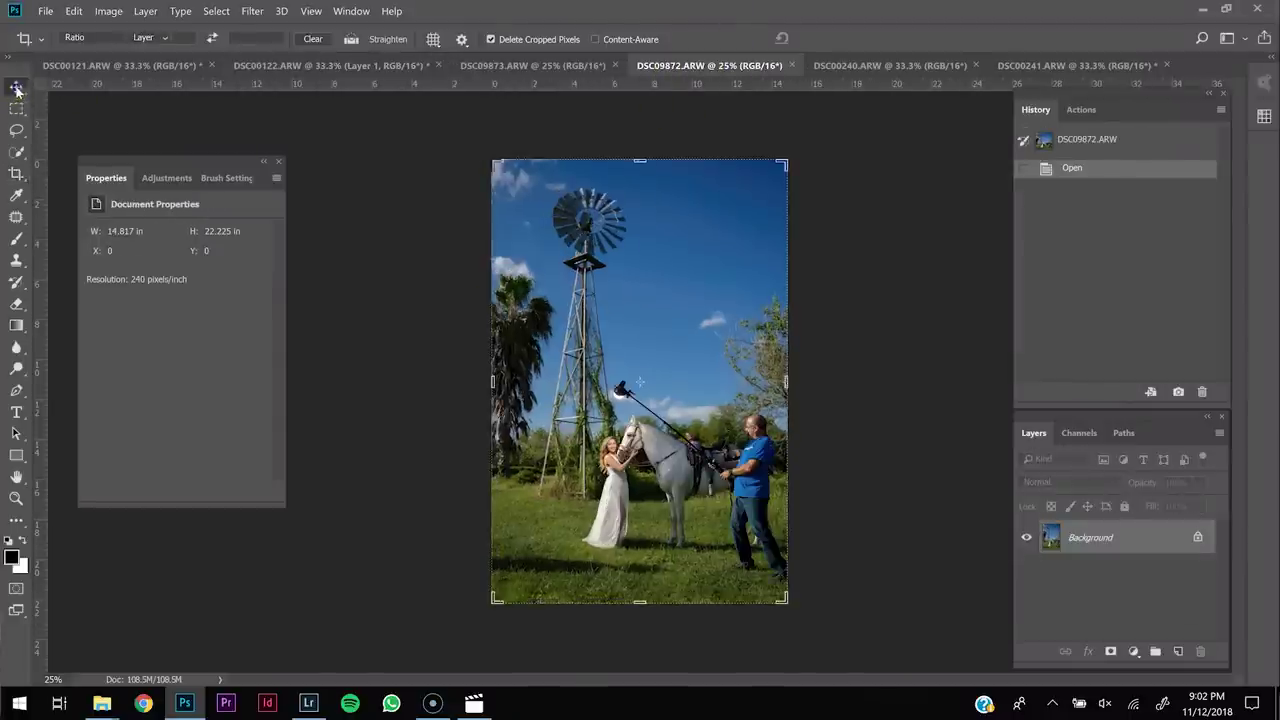
pyautogui.moveTo(664, 340); pyautogui.dragTo(618, 271)
pyautogui.moveTo(676, 408); pyautogui.dragTo(691, 501)
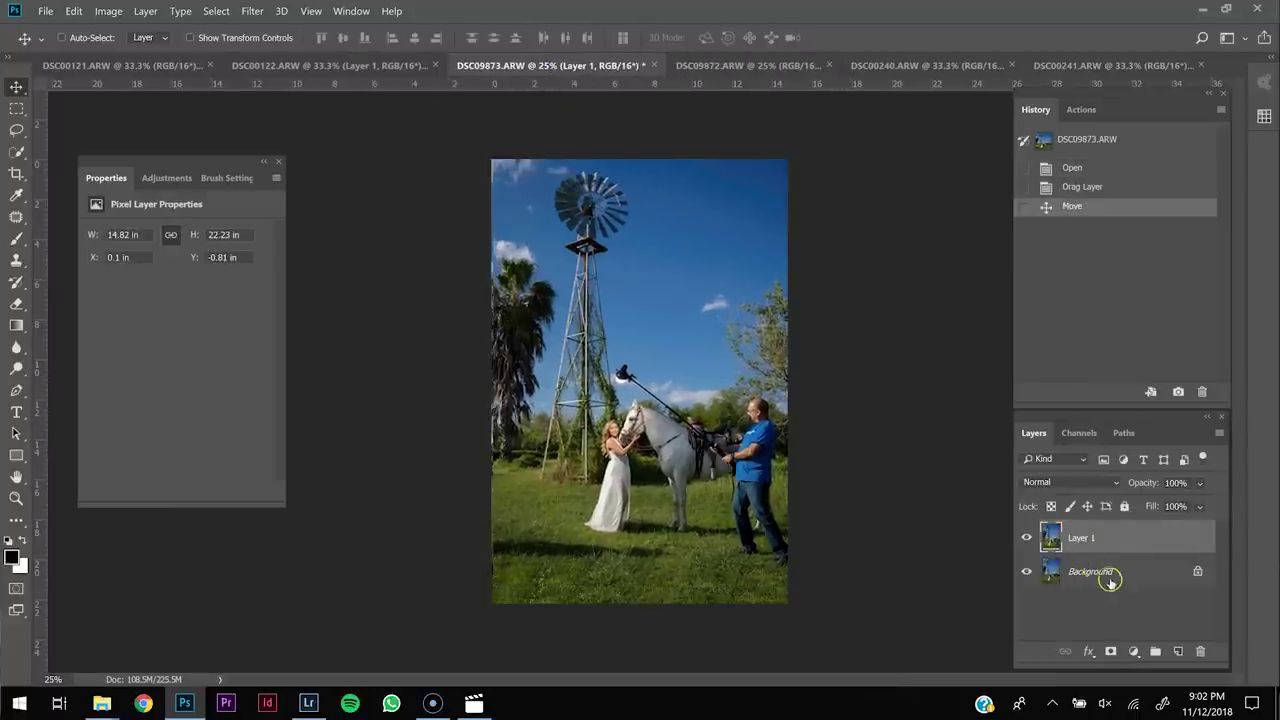
# Select both Layer 1 and the Background and auto-align them with the Auto projection
pyautogui.keyDown('ctrl'); pyautogui.click(1108, 570); pyautogui.keyUp('ctrl')
pyautogui.keyDown('ctrl'); pyautogui.click(1111, 537); pyautogui.keyUp('ctrl')
pyautogui.keyDown('ctrl'); pyautogui.click(1111, 537); pyautogui.keyUp('ctrl')
pyautogui.keyDown('ctrl'); pyautogui.click(1113, 571); pyautogui.keyUp('ctrl')
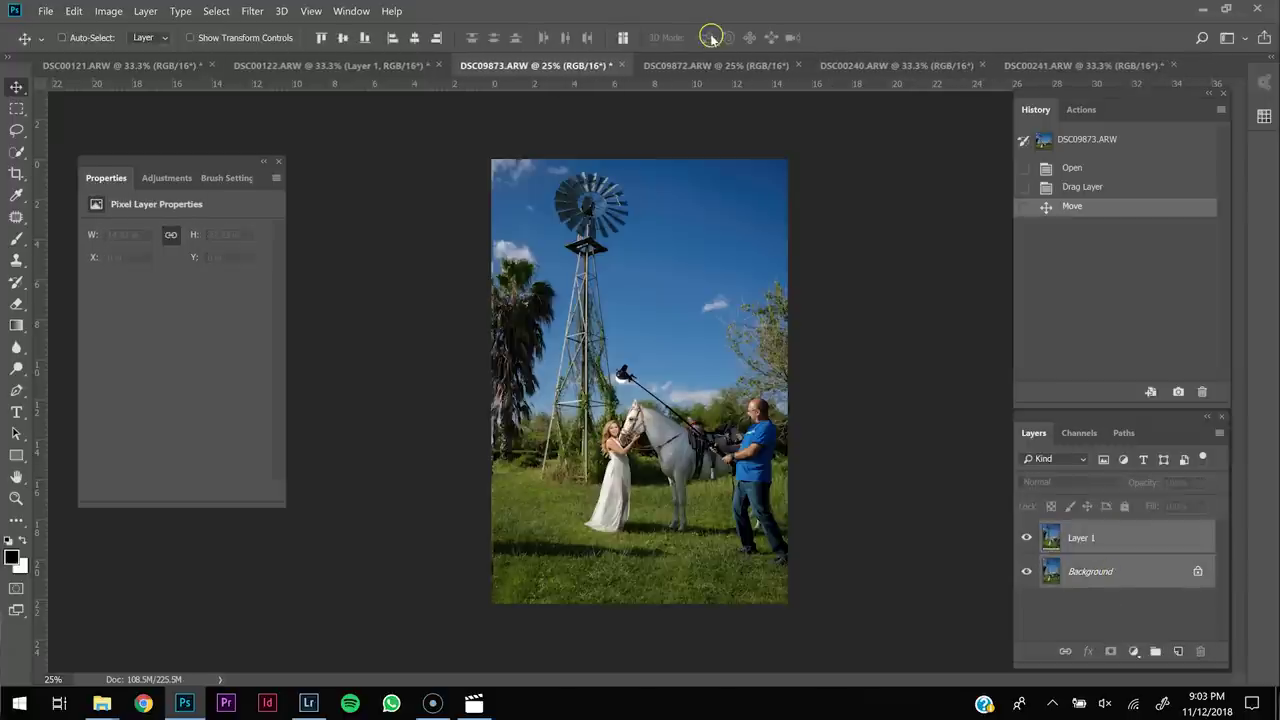
pyautogui.click(623, 38)
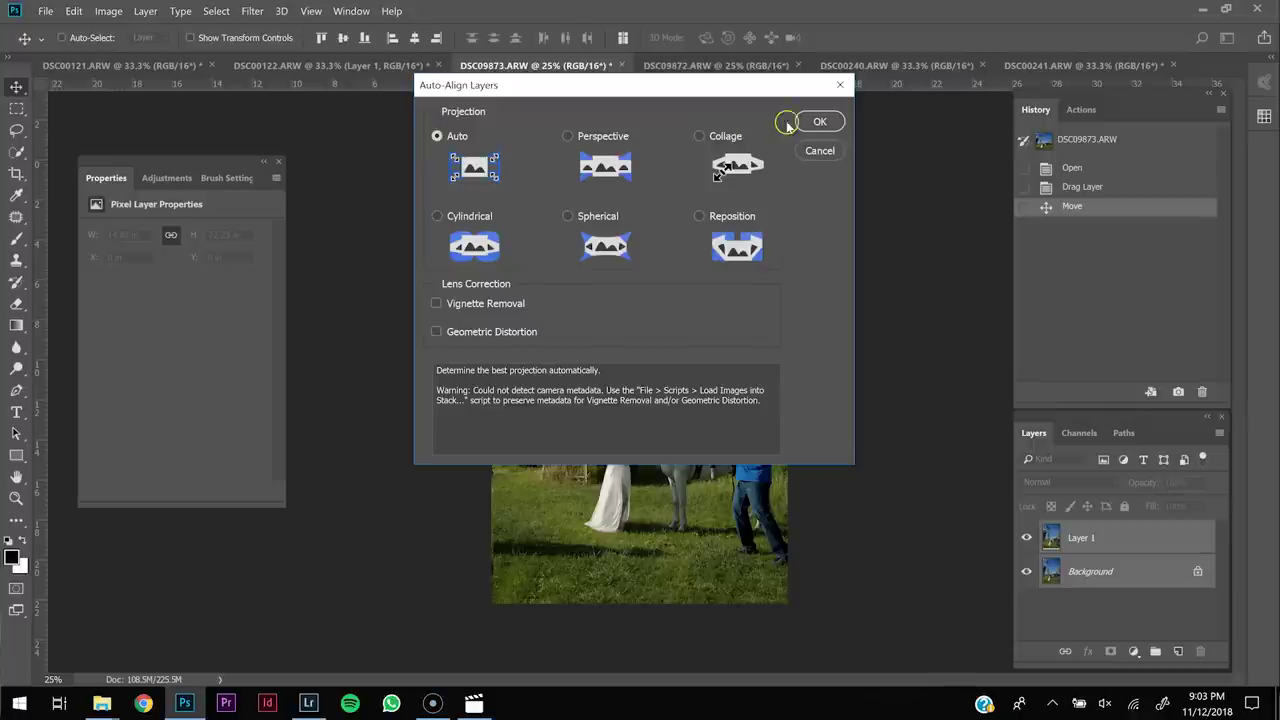
pyautogui.click(817, 122)
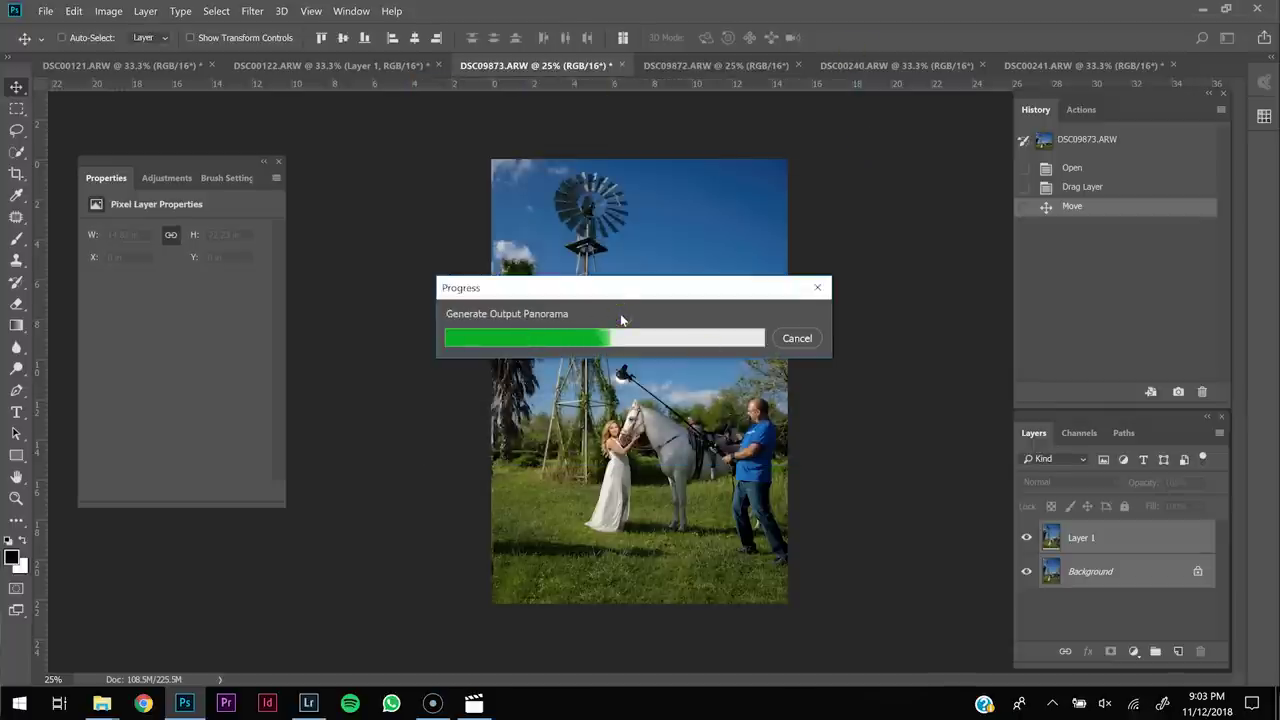
# Compare the windmill photo with Layer 1 hidden and shown, and add a layer mask to Layer 1
pyautogui.click(1118, 542)
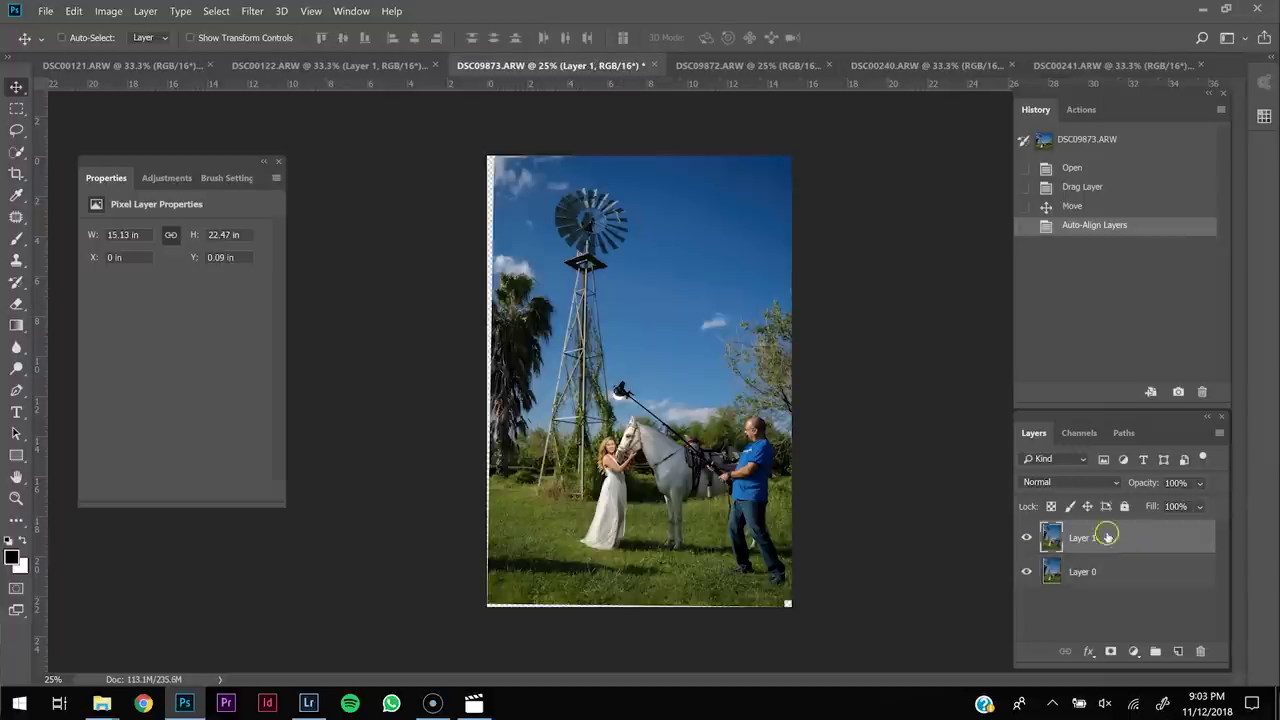
pyautogui.click(1025, 539)
pyautogui.click(1025, 539)
pyautogui.click(1026, 539)
pyautogui.click(1026, 539)
pyautogui.click(1109, 652)
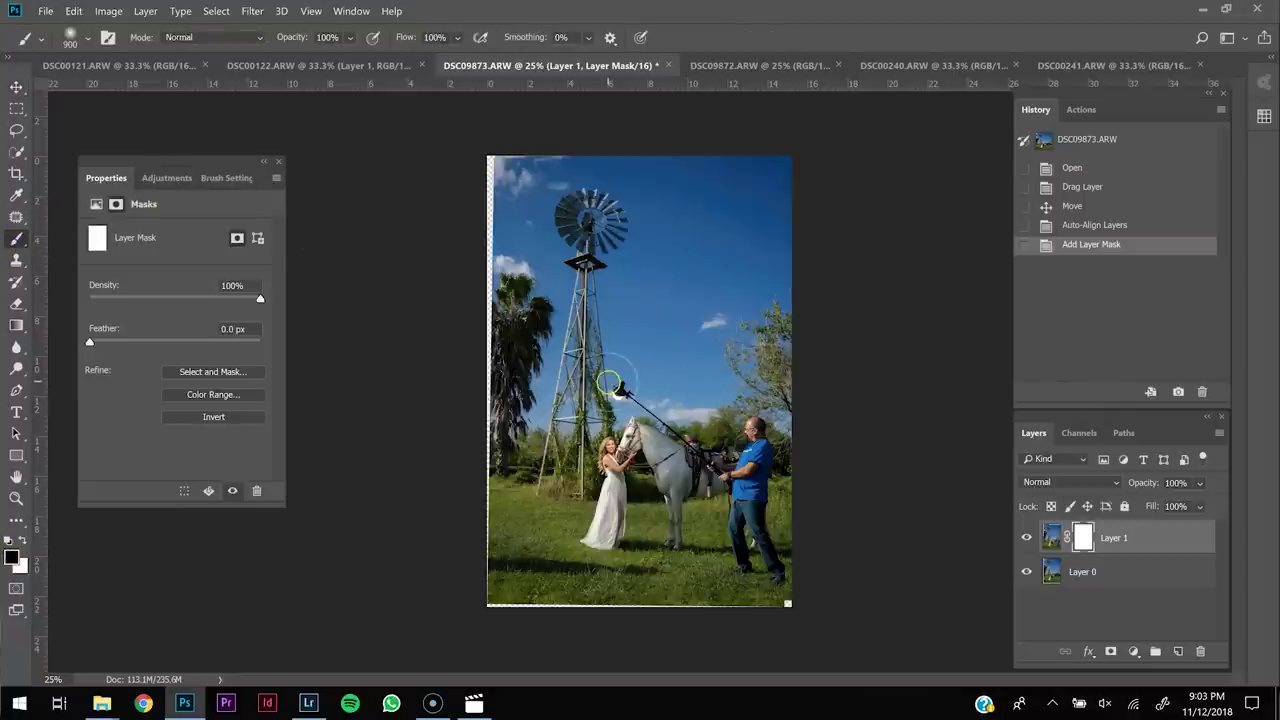
# Reduce the soft round brush to 600 px and paint black on the mask over the light, its pole and the assistant
pyautogui.click(89, 39)
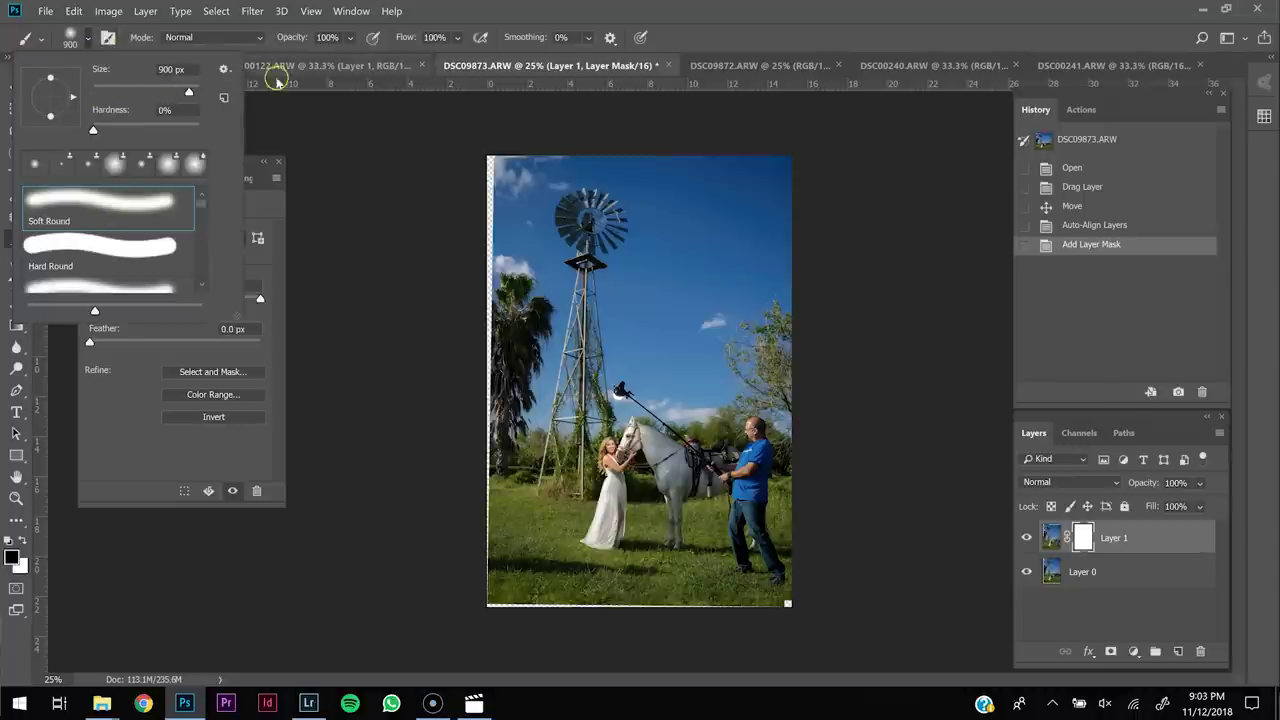
pyautogui.click(433, 37)
pyautogui.press('[')
pyautogui.press('[')
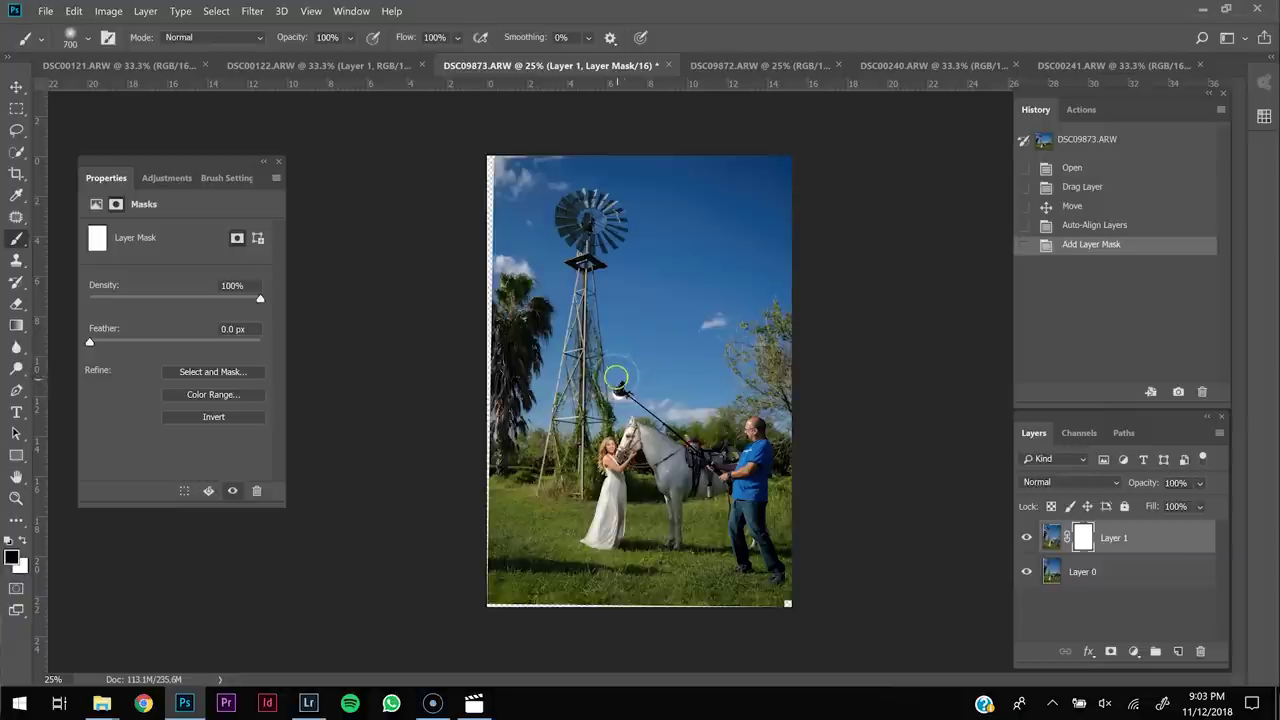
pyautogui.press('[')
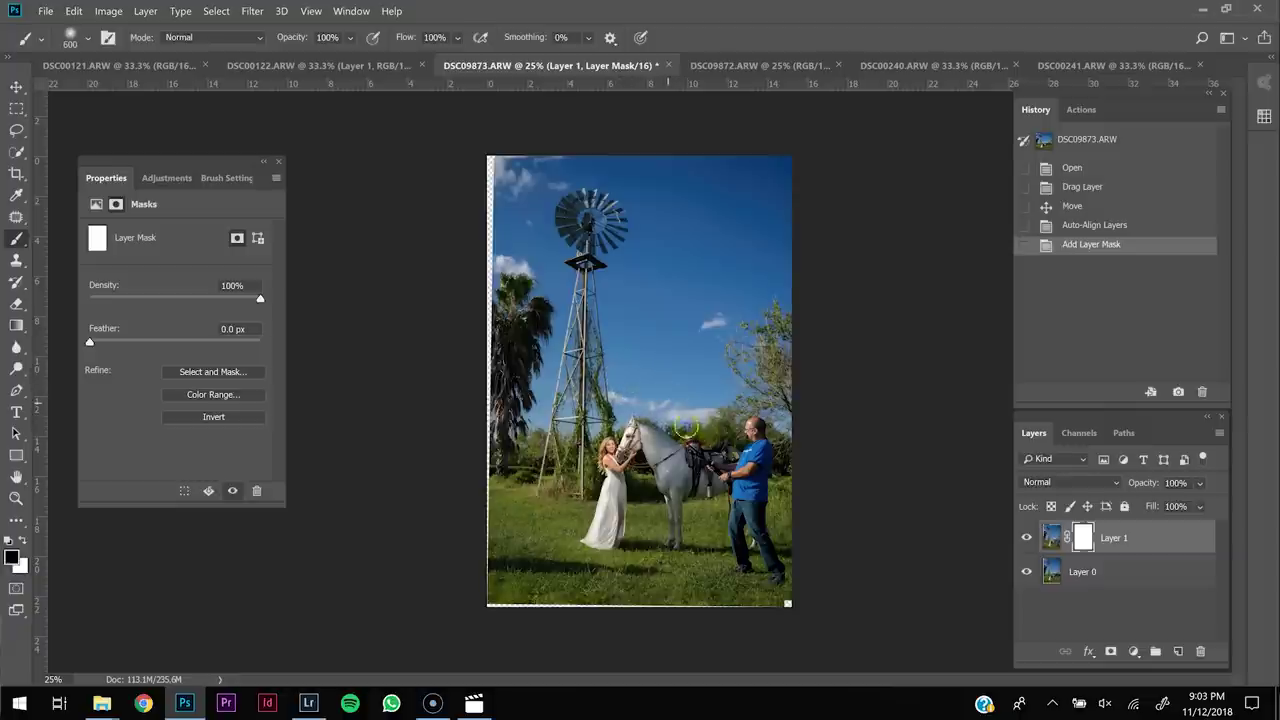
pyautogui.moveTo(700, 443)
pyautogui.mouseDown()
pyautogui.moveTo(734, 444)
pyautogui.moveTo(763, 485)
pyautogui.moveTo(762, 471)
pyautogui.moveTo(744, 508)
pyautogui.moveTo(744, 563)
pyautogui.moveTo(772, 585)
pyautogui.mouseUp()
# Enlarge the brush to 900 px and paint black on Layer 1's mask around the horse's saddle and belly
pyautogui.press(']')
pyautogui.press(']')
pyautogui.press(']')
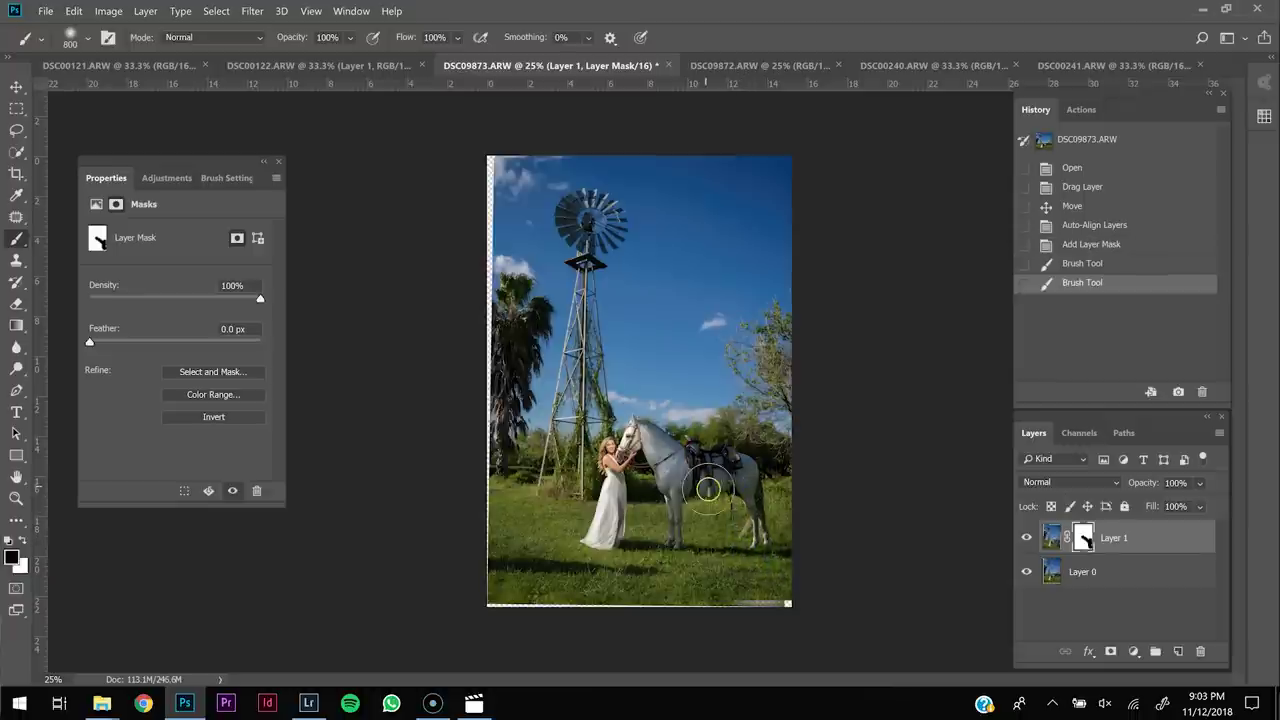
pyautogui.moveTo(713, 494); pyautogui.dragTo(700, 448)
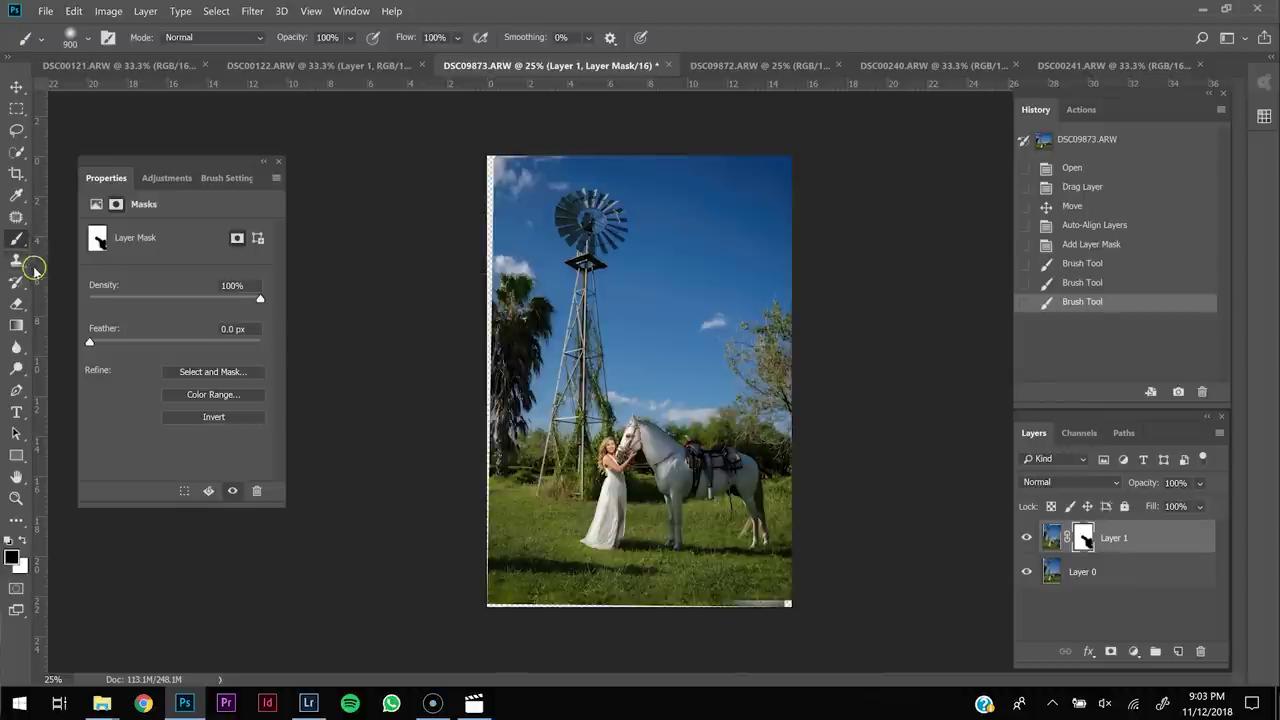
# Crop the windmill photo to remove the transparent strips along its left and bottom edges
pyautogui.click(17, 173)
pyautogui.moveTo(506, 377); pyautogui.dragTo(548, 441)
pyautogui.moveTo(638, 605); pyautogui.dragTo(640, 590)
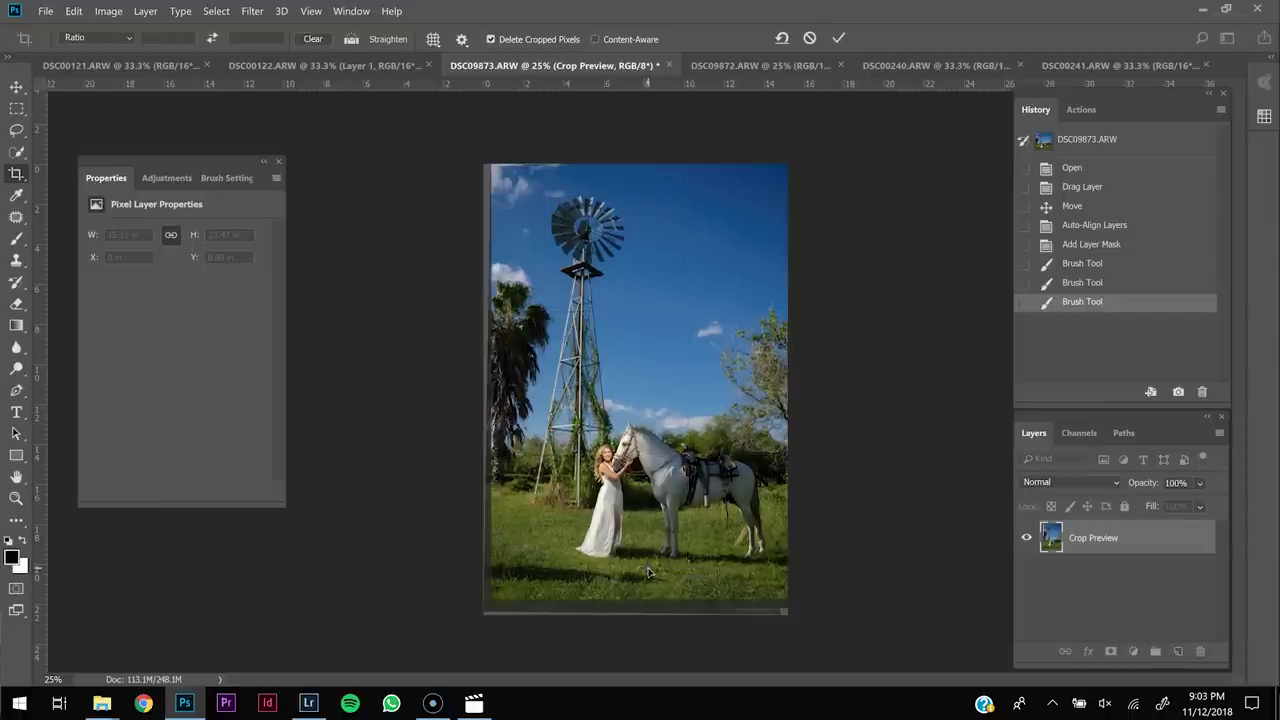
pyautogui.press('Return')
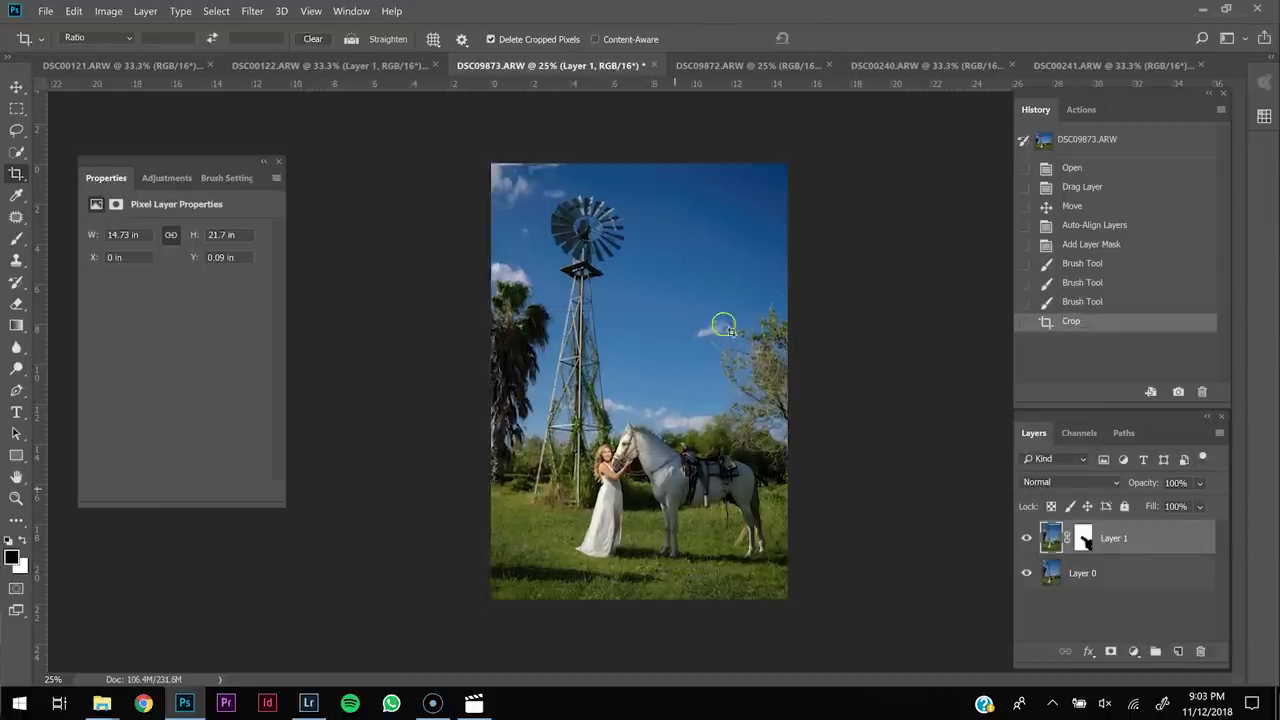
# Copy the DSC00240.ARW diner photo with the assistant into the DSC00241.ARW document as a new layer
pyautogui.click(966, 70)
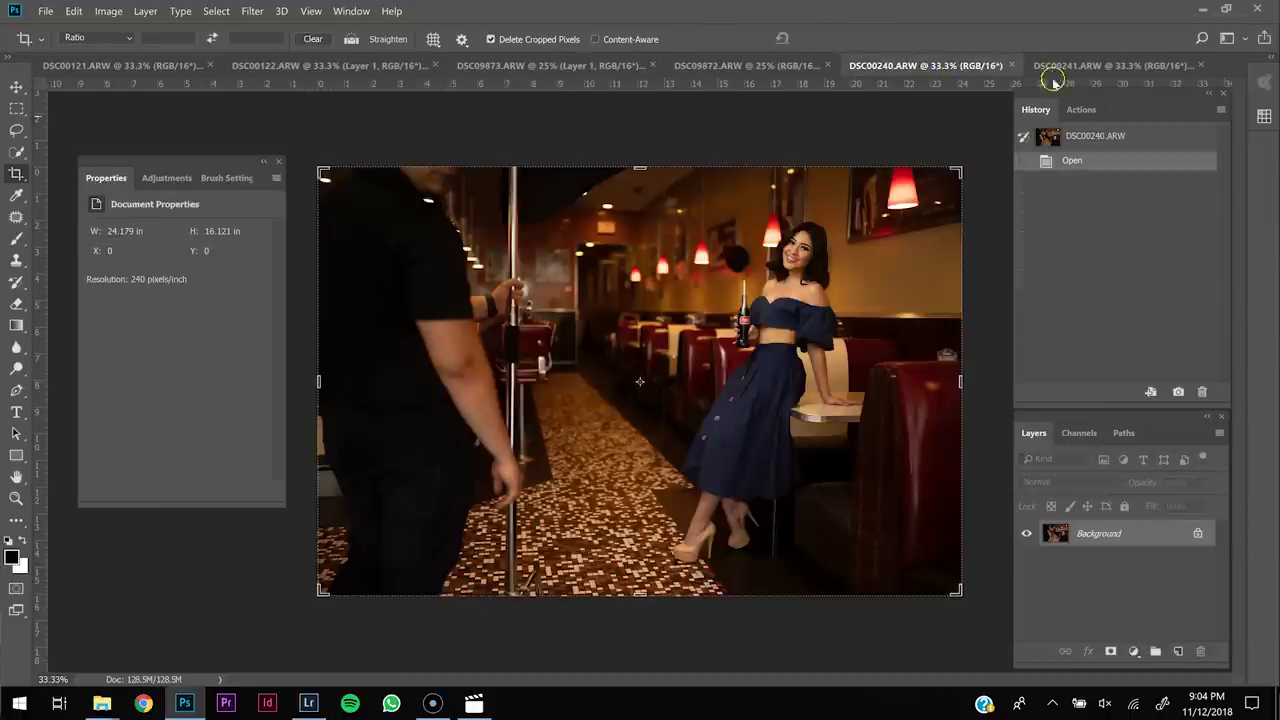
pyautogui.click(1116, 66)
pyautogui.click(943, 70)
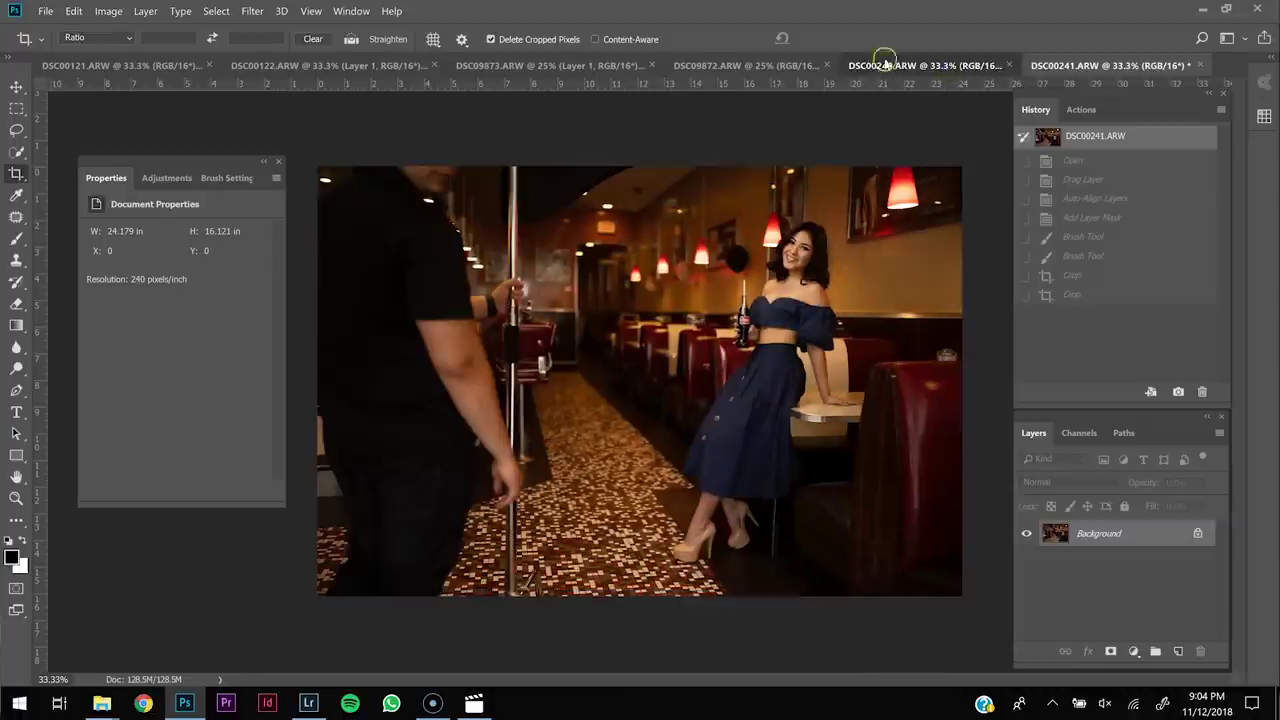
pyautogui.click(16, 86)
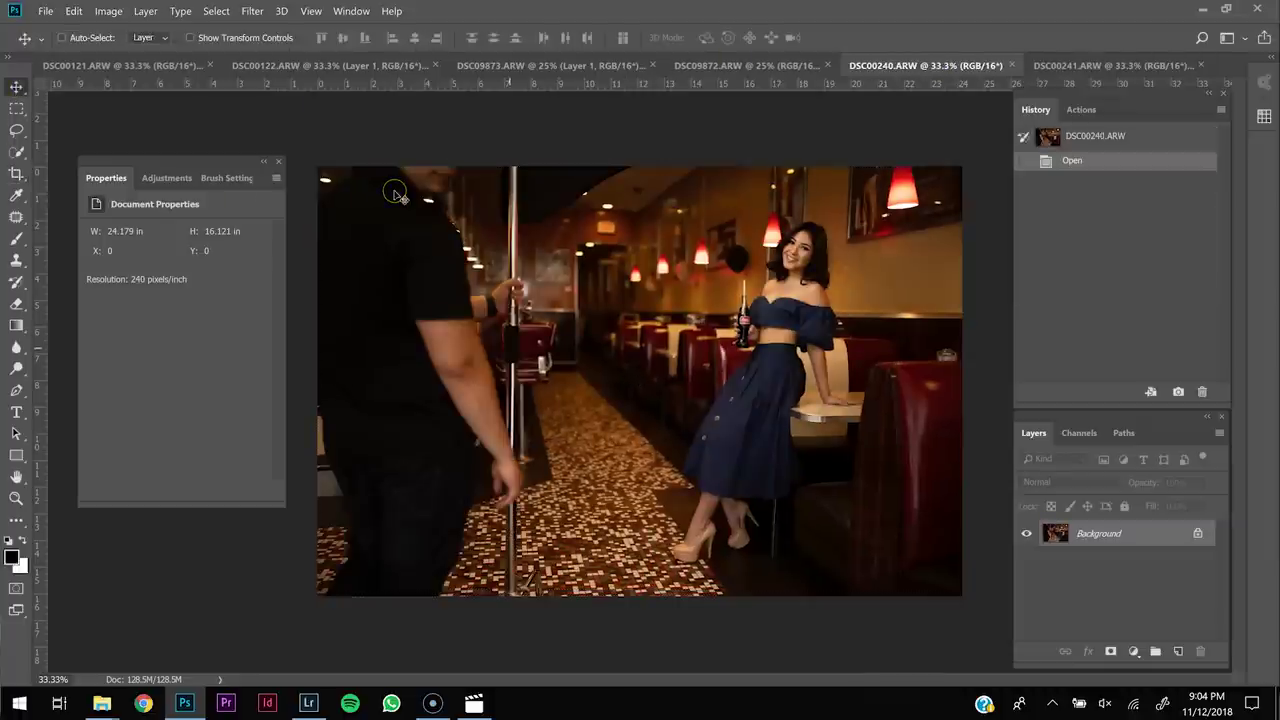
pyautogui.moveTo(462, 340); pyautogui.dragTo(540, 250)
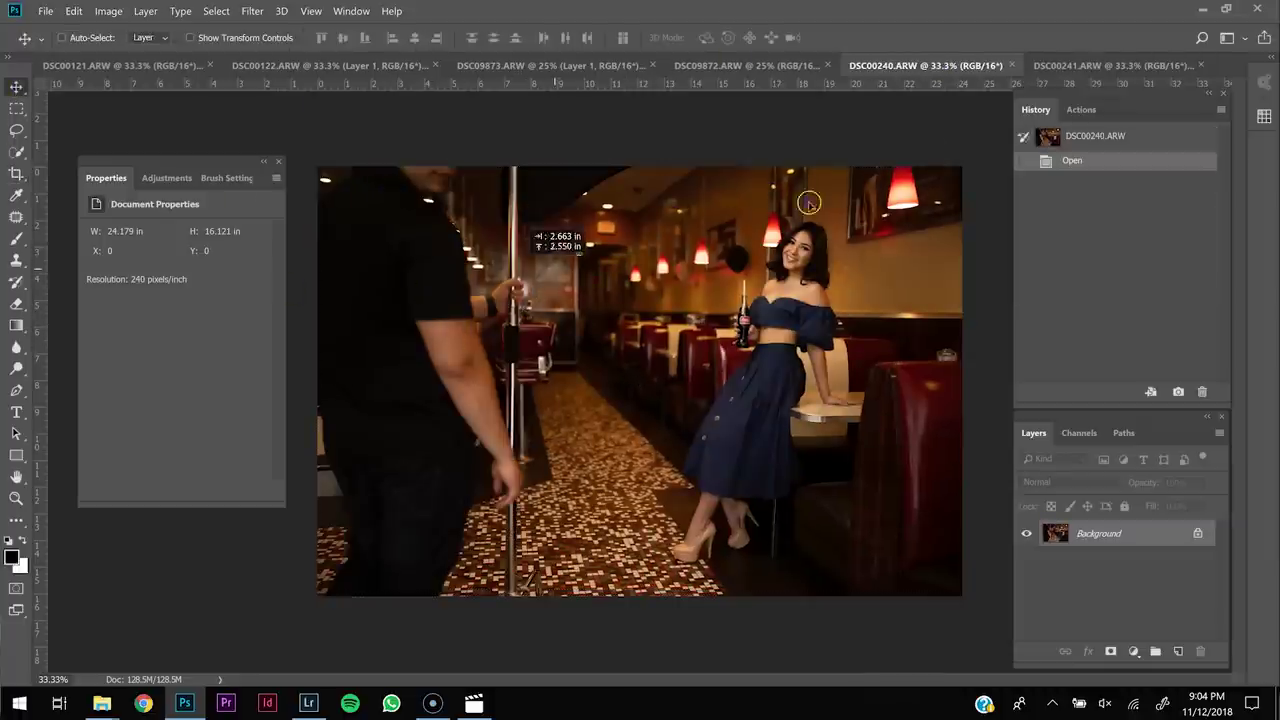
pyautogui.click(1070, 66)
pyautogui.moveTo(1070, 68); pyautogui.dragTo(608, 337)
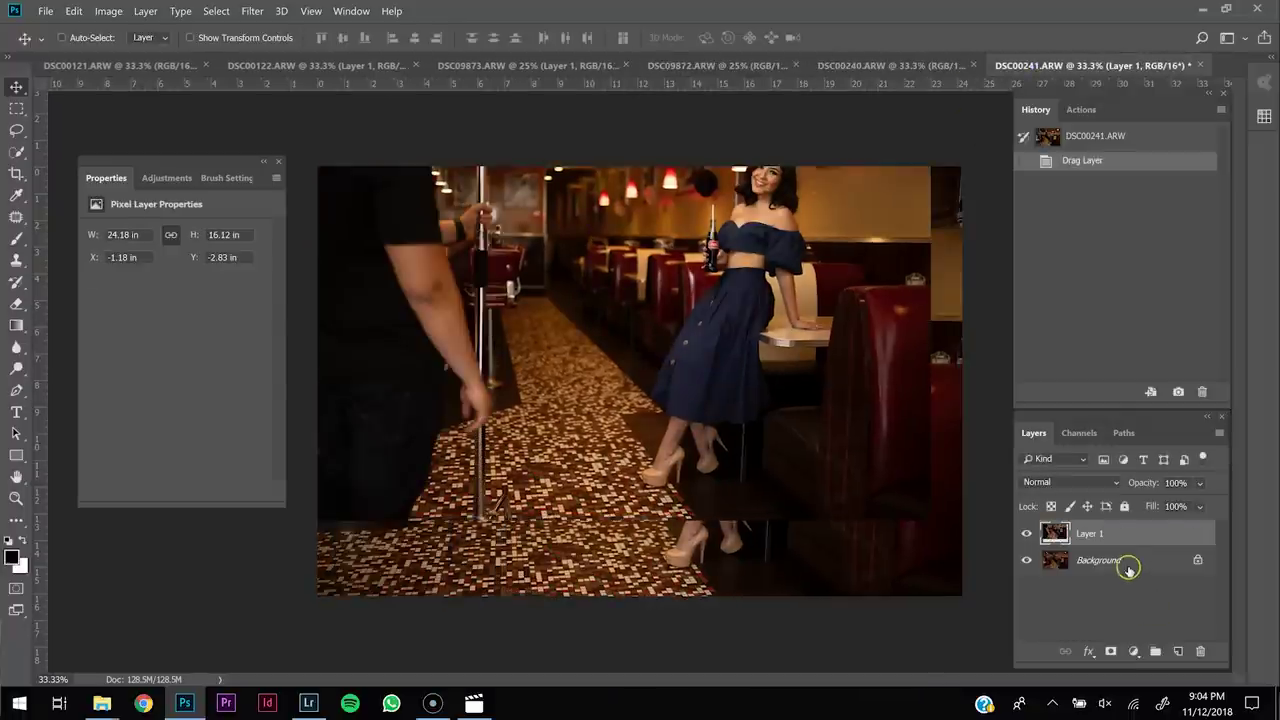
# Select both diner layers and auto-align them with the Auto projection
pyautogui.keyDown('shift'); pyautogui.click(1128, 563); pyautogui.keyUp('shift')
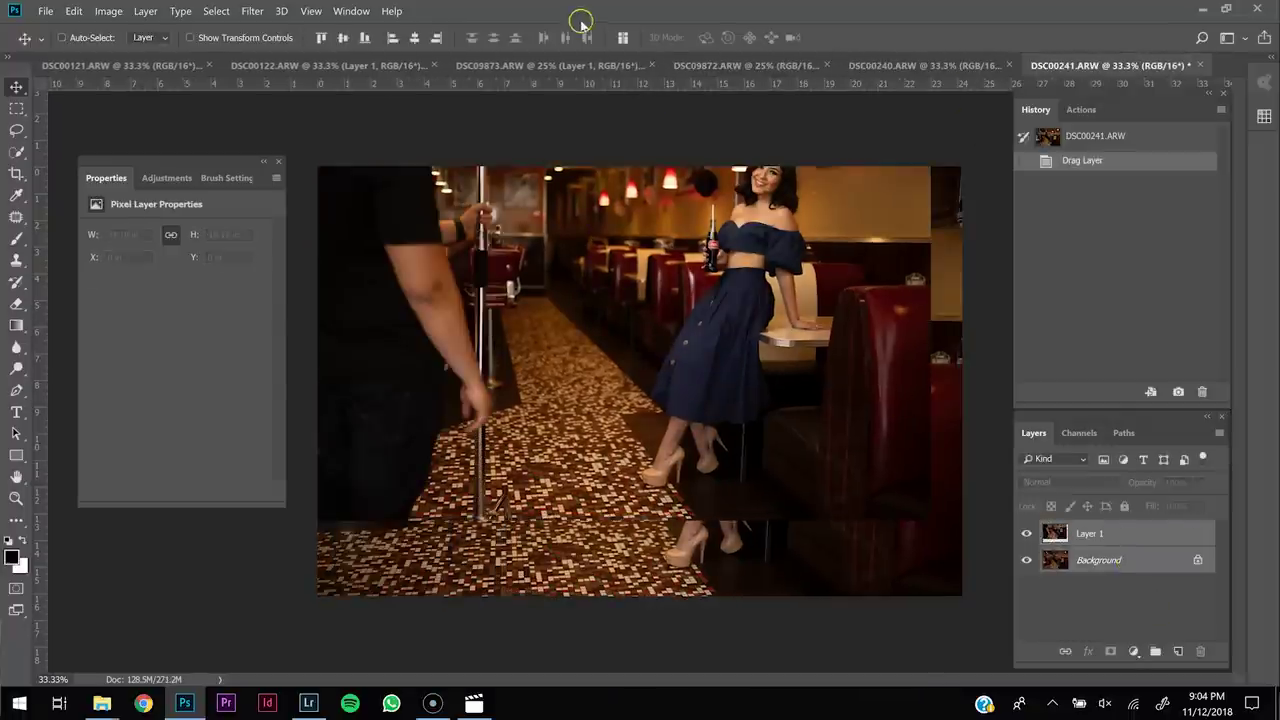
pyautogui.click(623, 38)
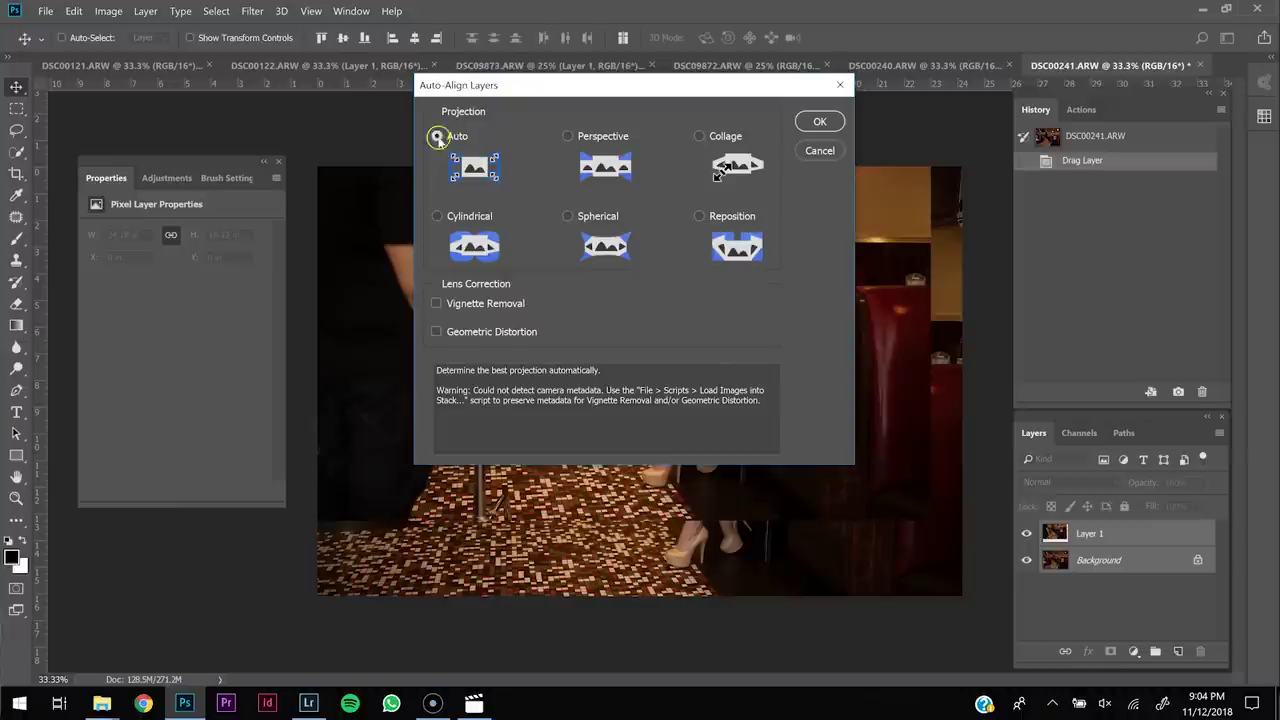
pyautogui.click(819, 121)
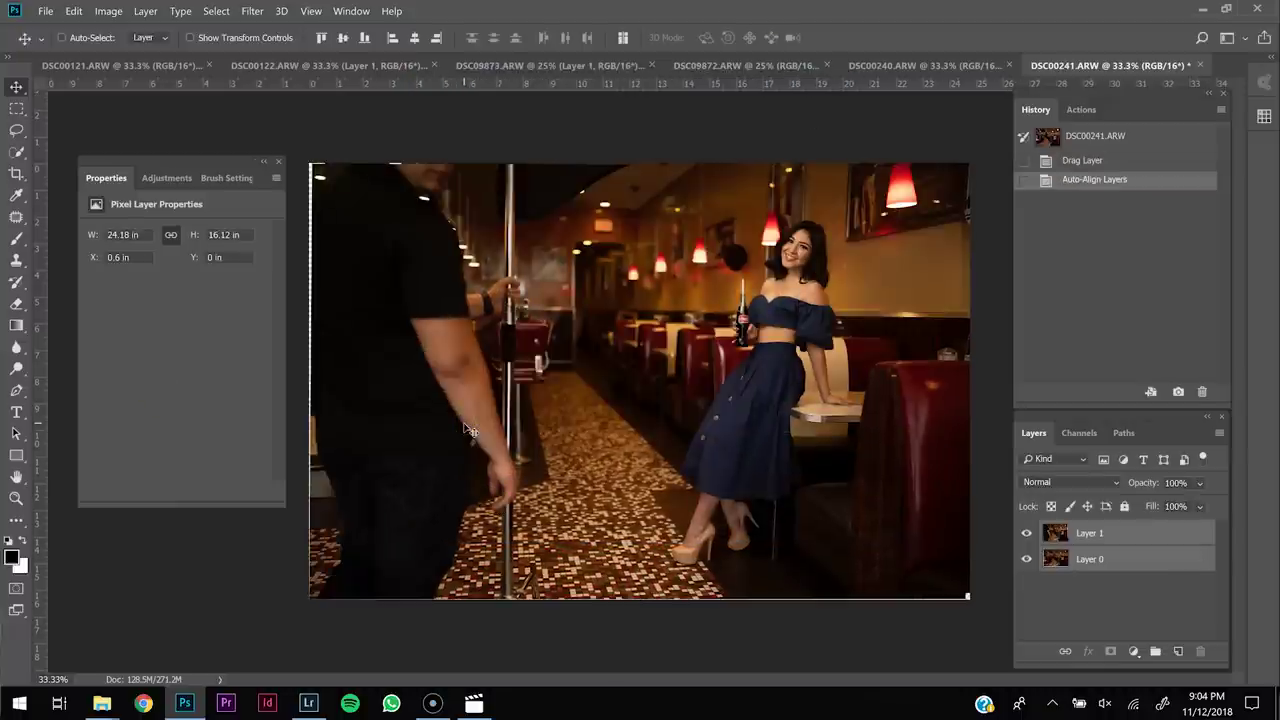
# Add a layer mask to Layer 1 and paint out the assistant and light pole with a soft black 1600 px brush
pyautogui.click(1110, 533)
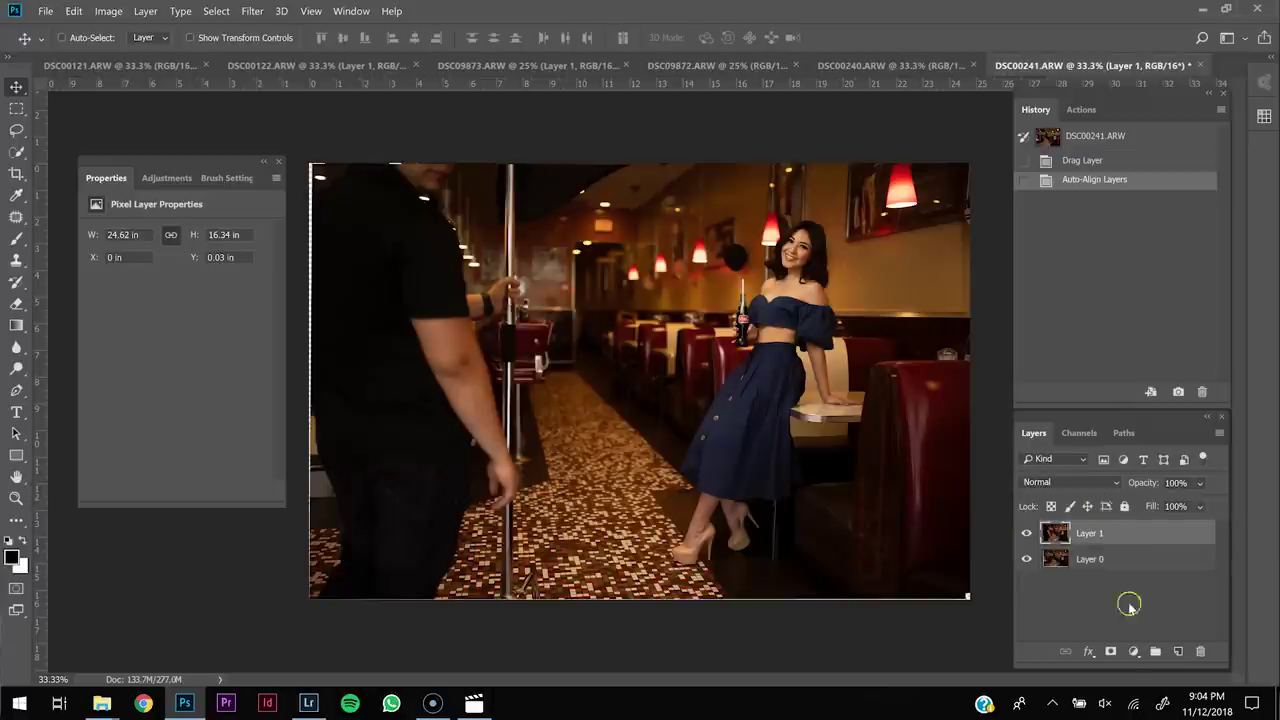
pyautogui.click(1112, 653)
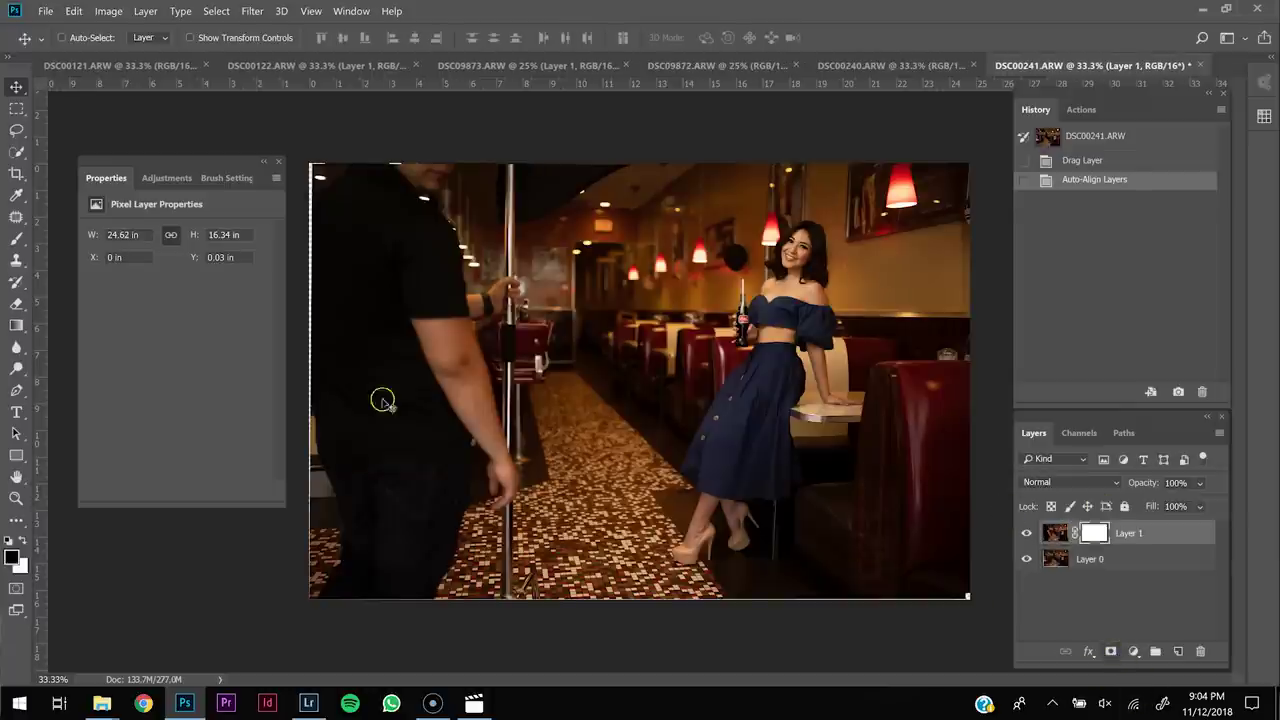
pyautogui.click(16, 240)
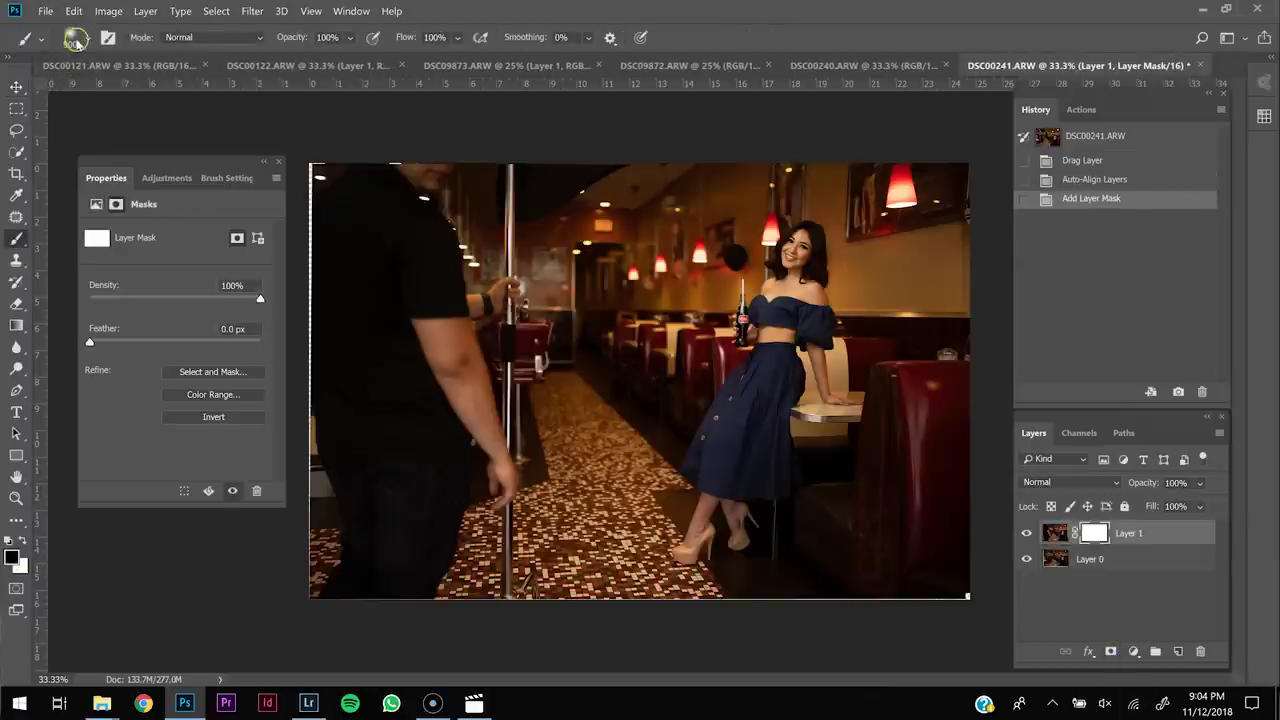
pyautogui.press(']')
pyautogui.press(']')
pyautogui.press(']')
pyautogui.press(']')
pyautogui.press(']')
pyautogui.press(']')
pyautogui.press(']')
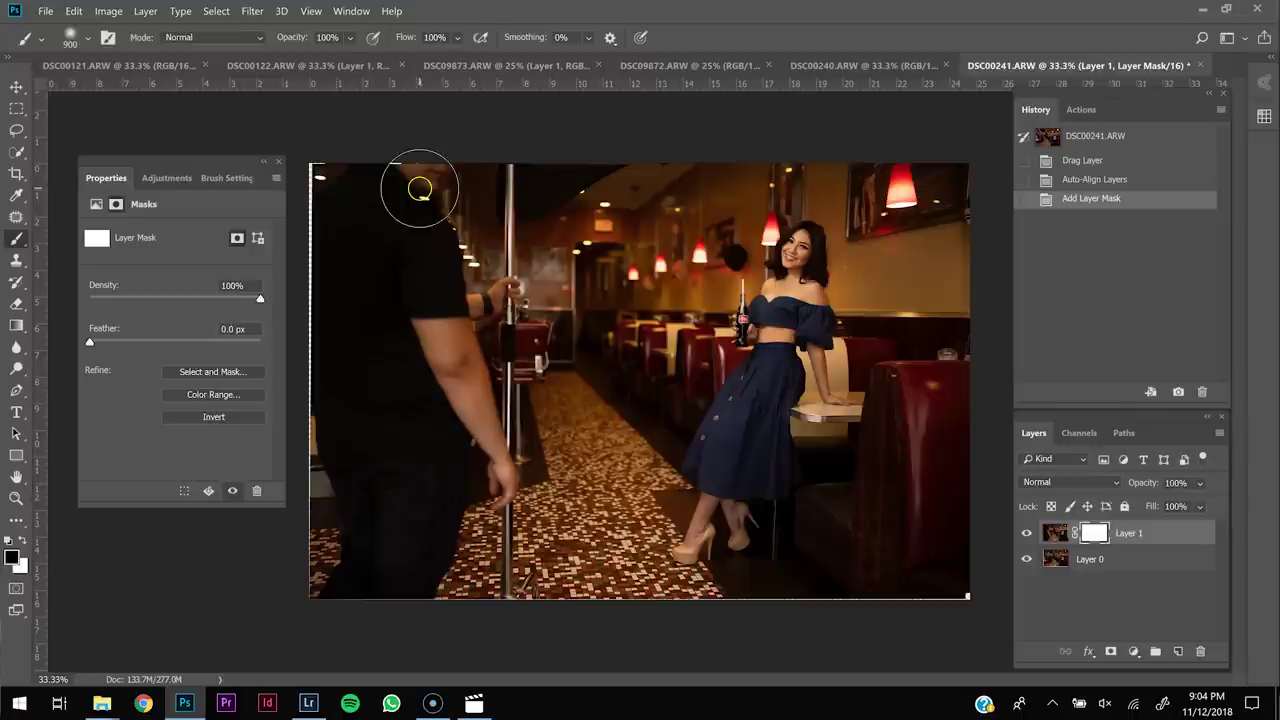
pyautogui.moveTo(531, 191)
pyautogui.mouseDown()
pyautogui.moveTo(498, 213)
pyautogui.moveTo(413, 203)
pyautogui.moveTo(389, 220)
pyautogui.moveTo(382, 201)
pyautogui.moveTo(397, 237)
pyautogui.moveTo(371, 401)
pyautogui.moveTo(346, 352)
pyautogui.moveTo(492, 309)
pyautogui.moveTo(503, 227)
pyautogui.moveTo(478, 278)
pyautogui.moveTo(491, 568)
pyautogui.moveTo(479, 395)
pyautogui.moveTo(455, 305)
pyautogui.moveTo(429, 335)
pyautogui.moveTo(465, 390)
pyautogui.moveTo(494, 599)
pyautogui.moveTo(484, 585)
pyautogui.moveTo(491, 604)
pyautogui.moveTo(498, 562)
pyautogui.moveTo(505, 602)
pyautogui.moveTo(500, 548)
pyautogui.moveTo(609, 613)
pyautogui.mouseUp()
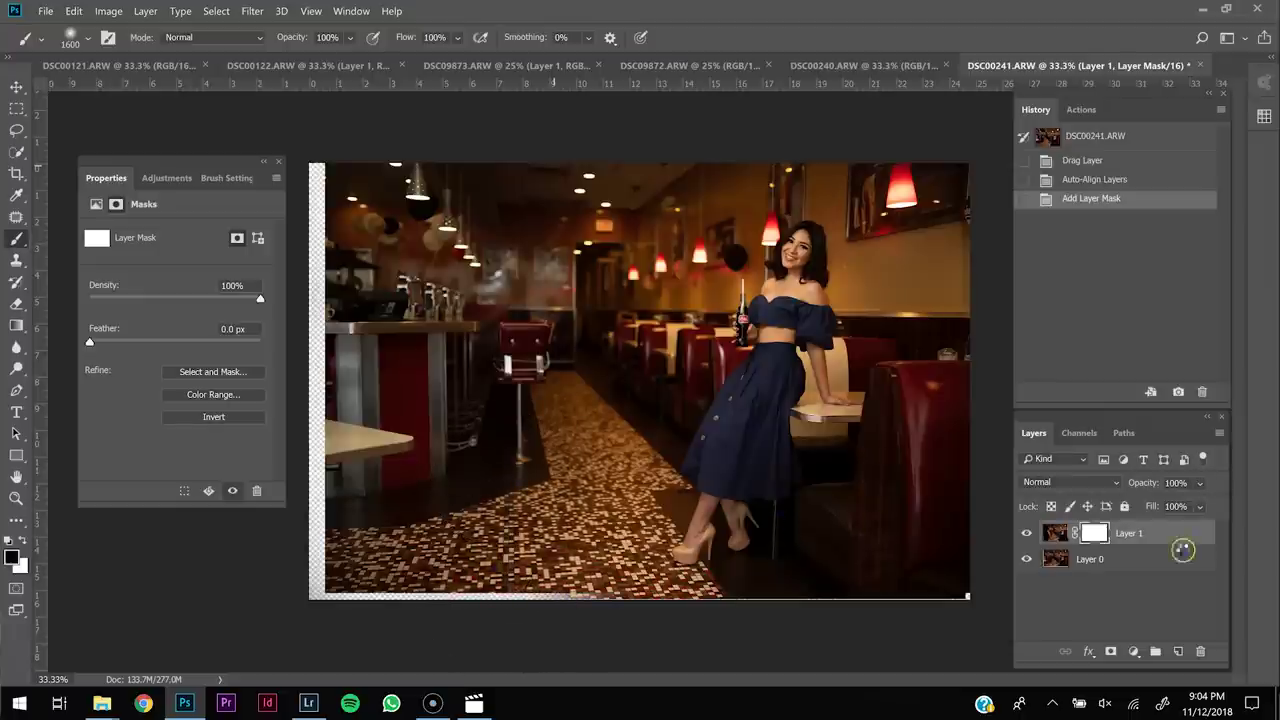
# Crop the diner photo to remove the transparent strips along its left and bottom edges, and flatten the image
pyautogui.click(13, 174)
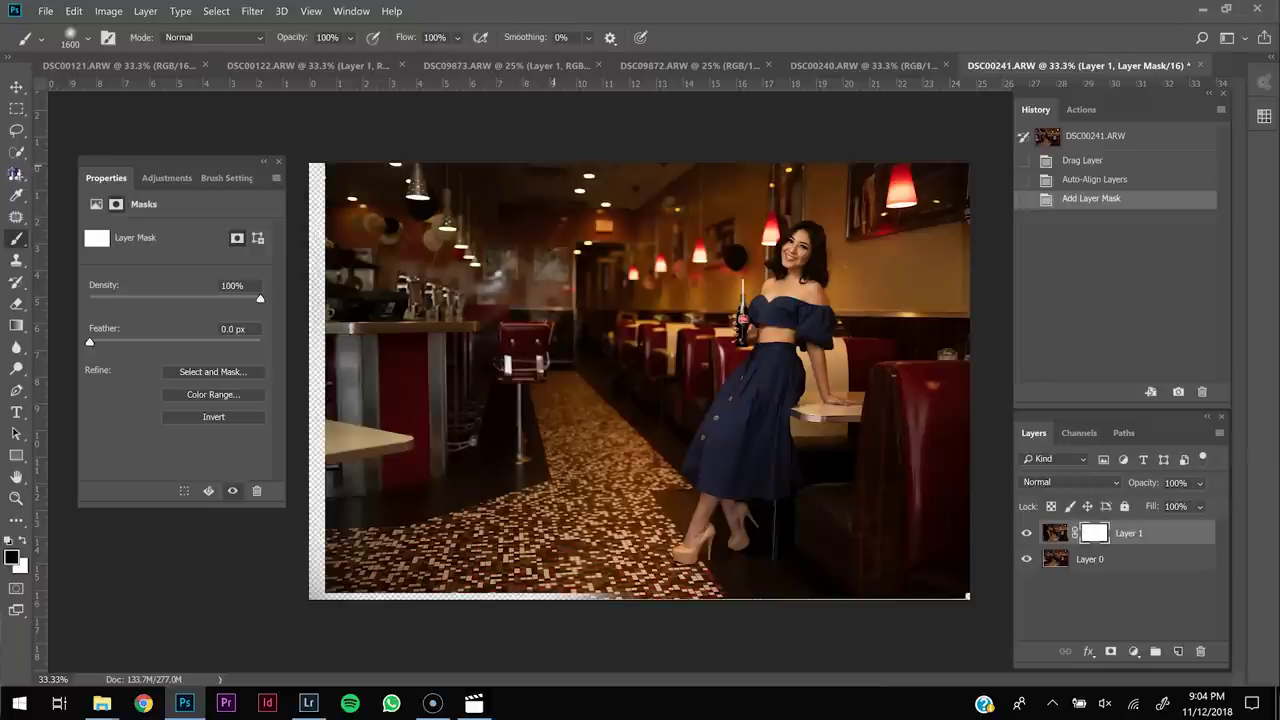
pyautogui.click(287, 392)
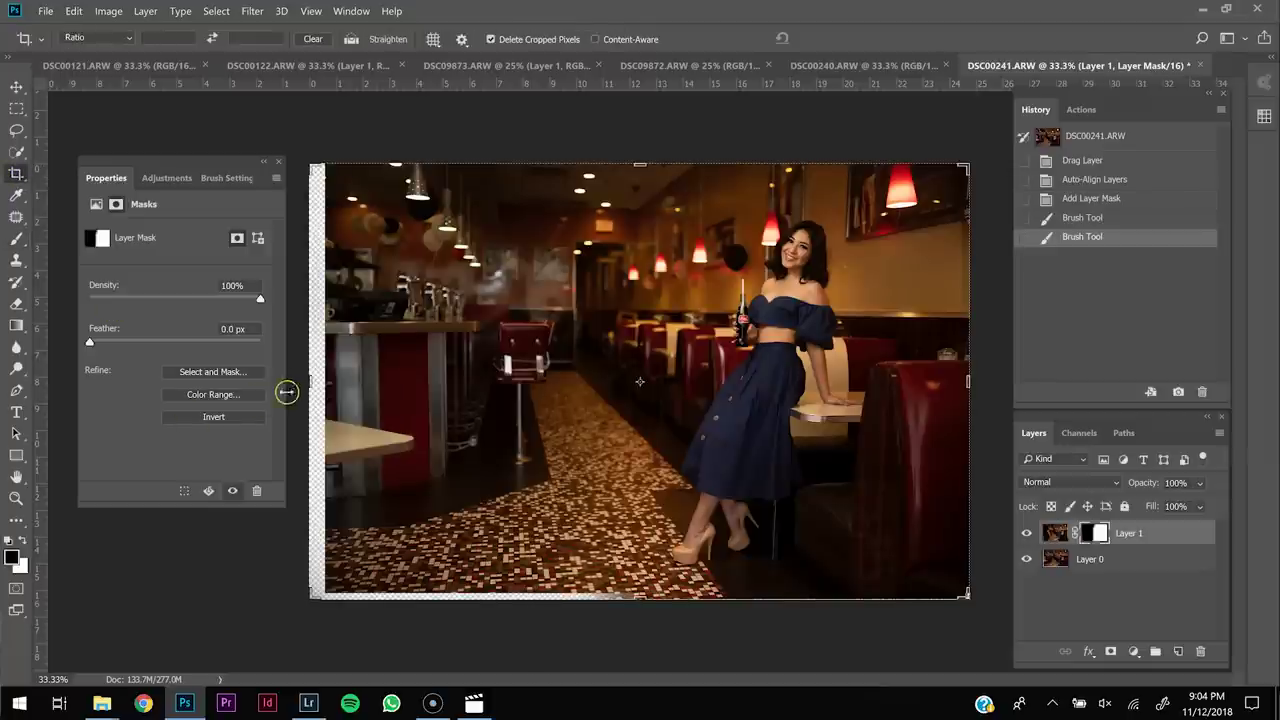
pyautogui.moveTo(311, 382); pyautogui.dragTo(330, 381)
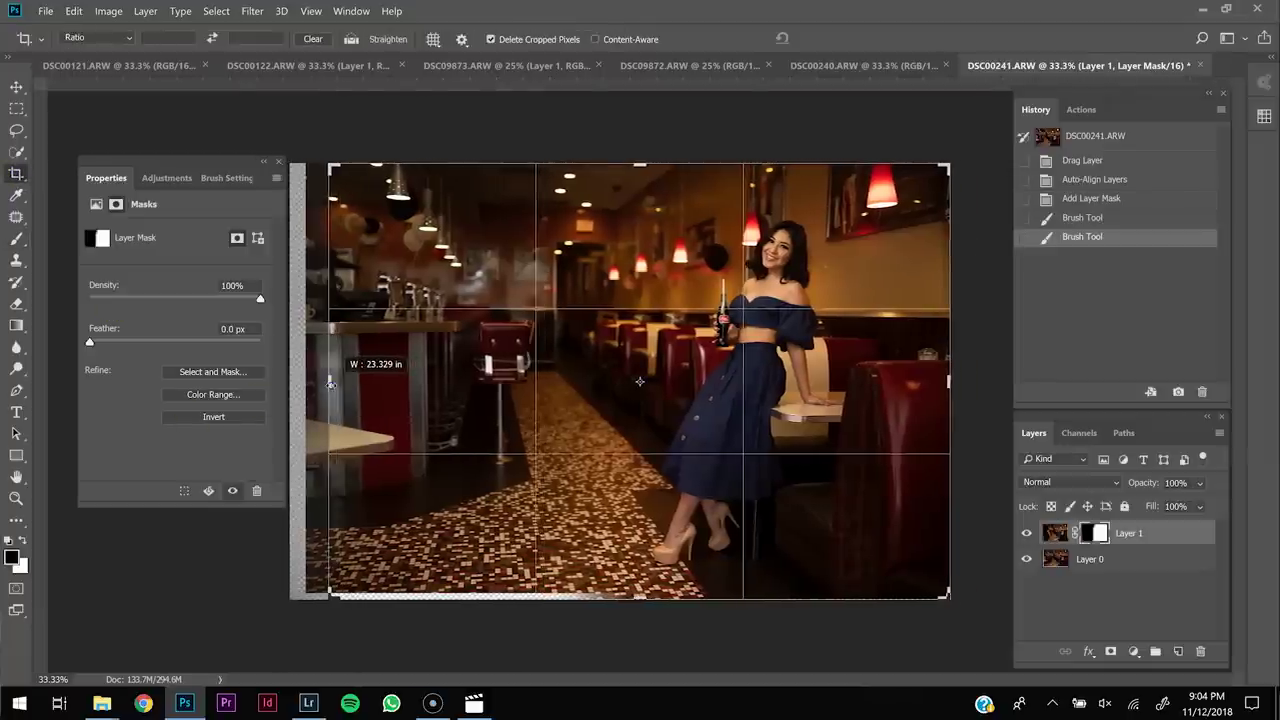
pyautogui.click(562, 609)
pyautogui.moveTo(640, 597); pyautogui.dragTo(640, 594)
pyautogui.doubleClick(565, 487)
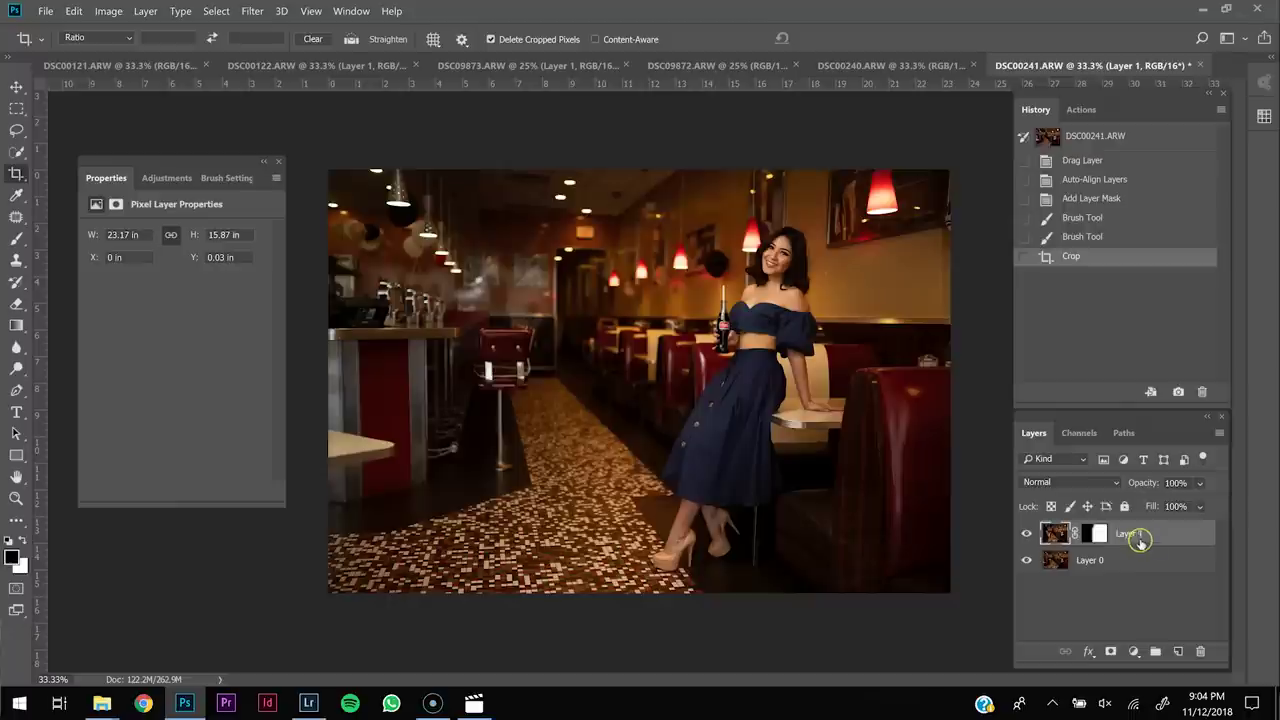
pyautogui.click(145, 11)
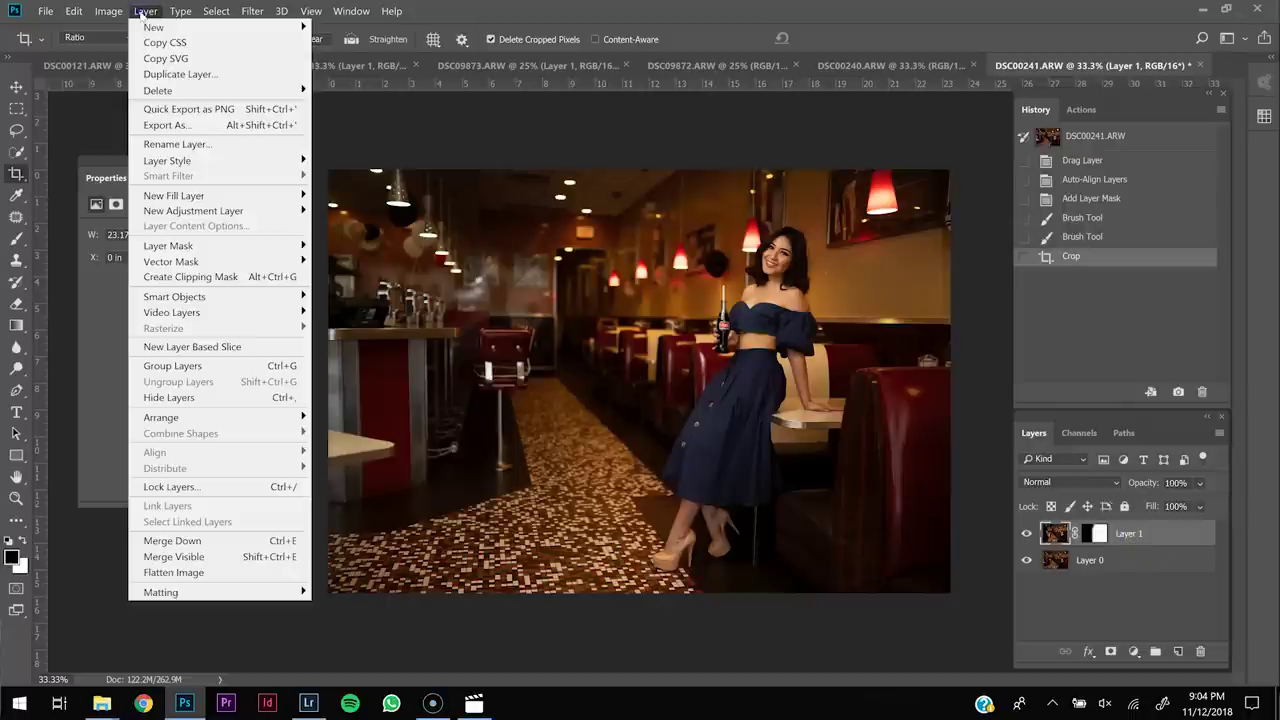
pyautogui.click(265, 572)
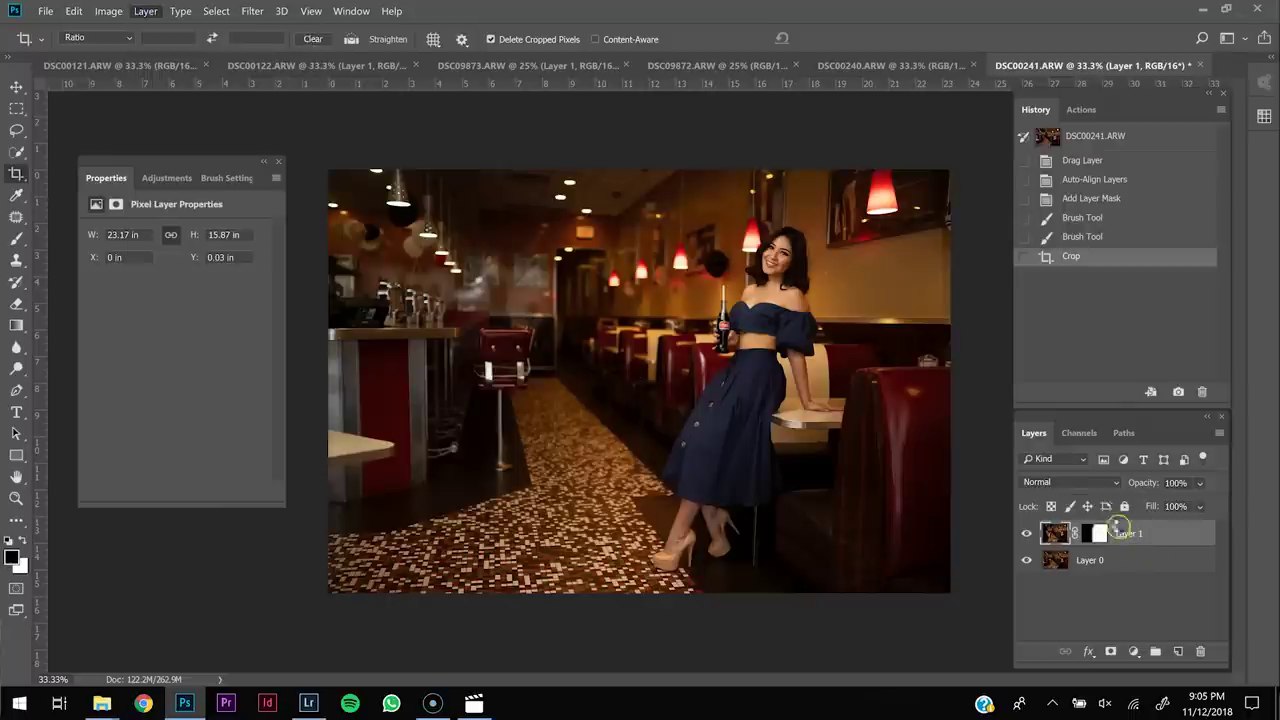